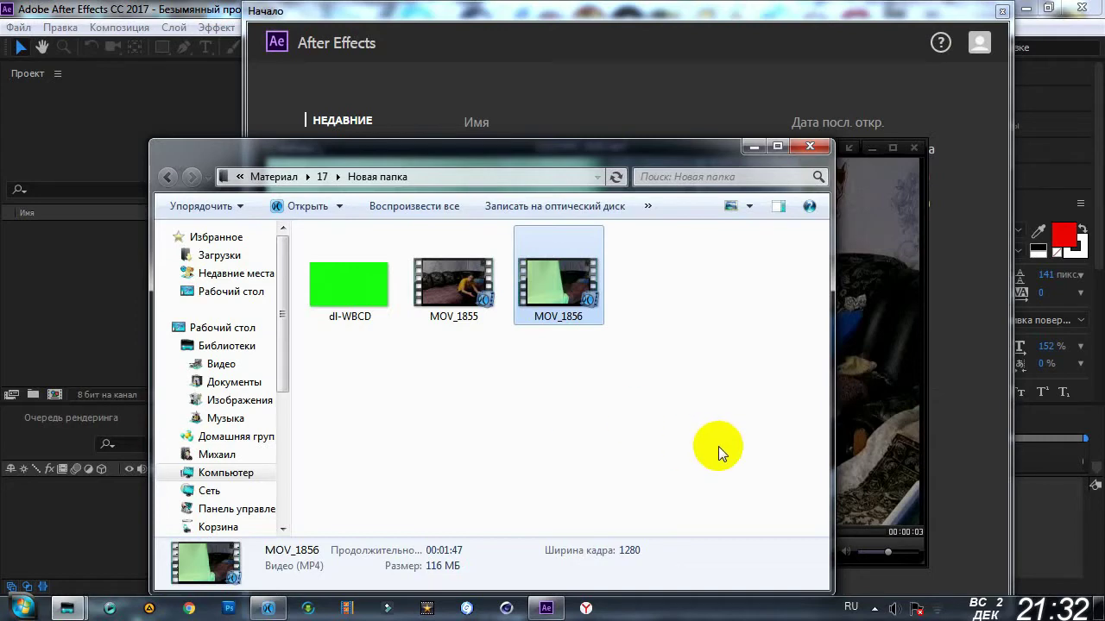
Play MOV_1856 in KMPlayer from about 00:52 in full screen, then exit full screen and close the player
left_click(895, 427)
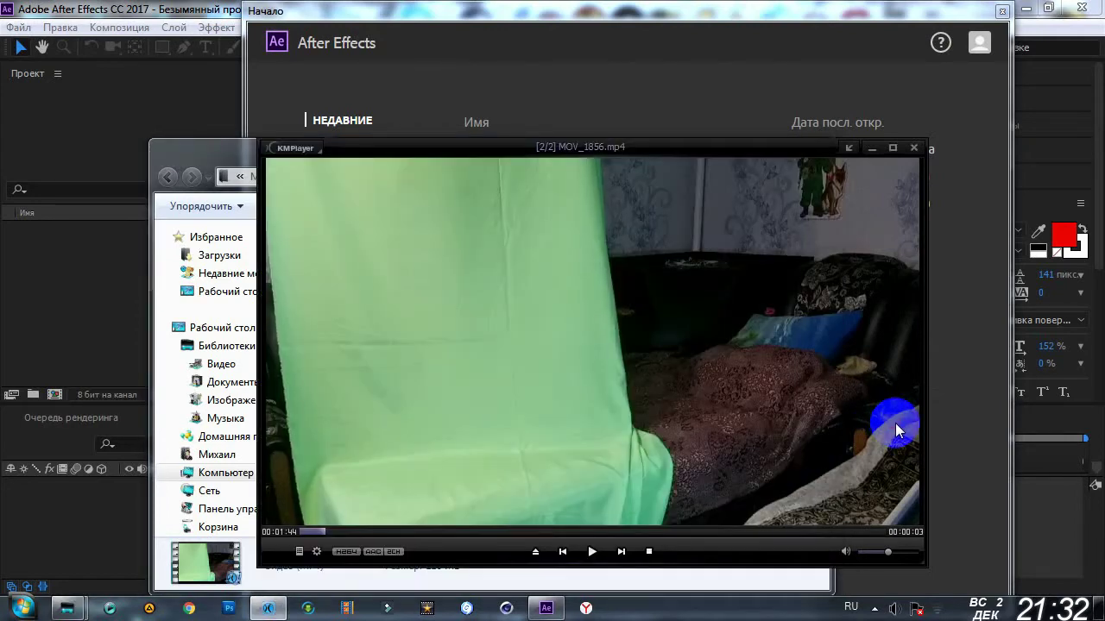
left_click(585, 543)
left_click(585, 532)
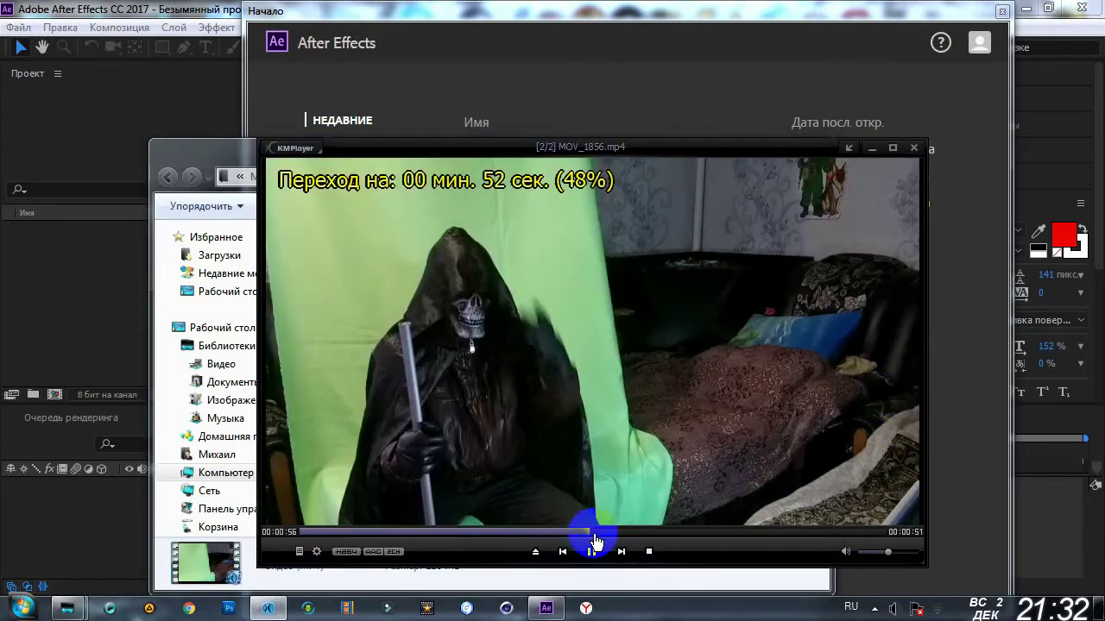
double_click(743, 382)
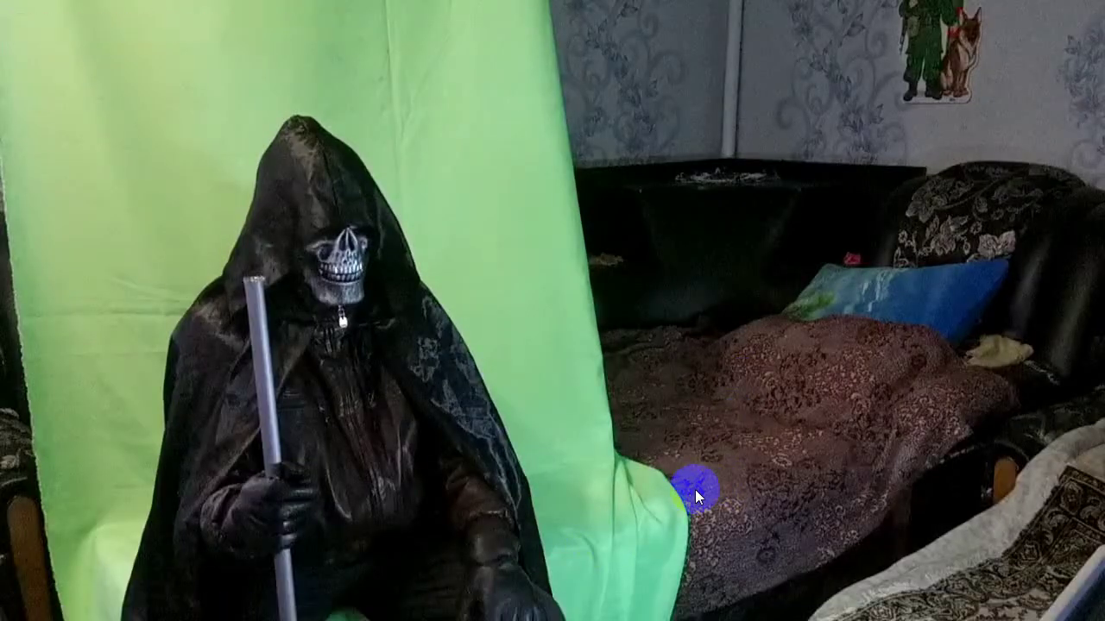
mouse_move(173, 606)
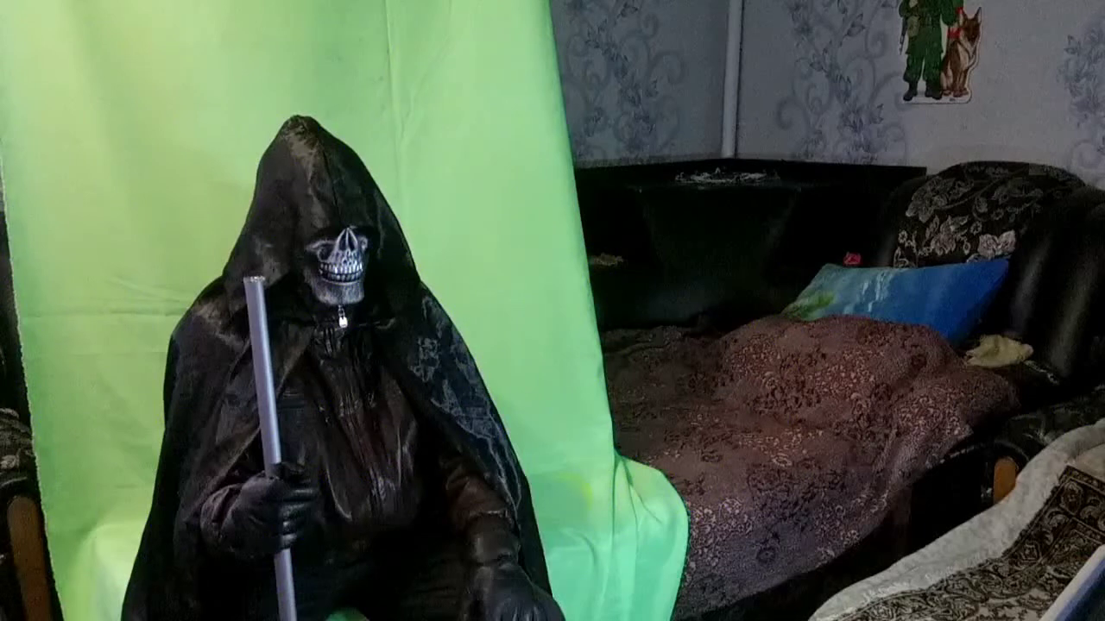
double_click(710, 336)
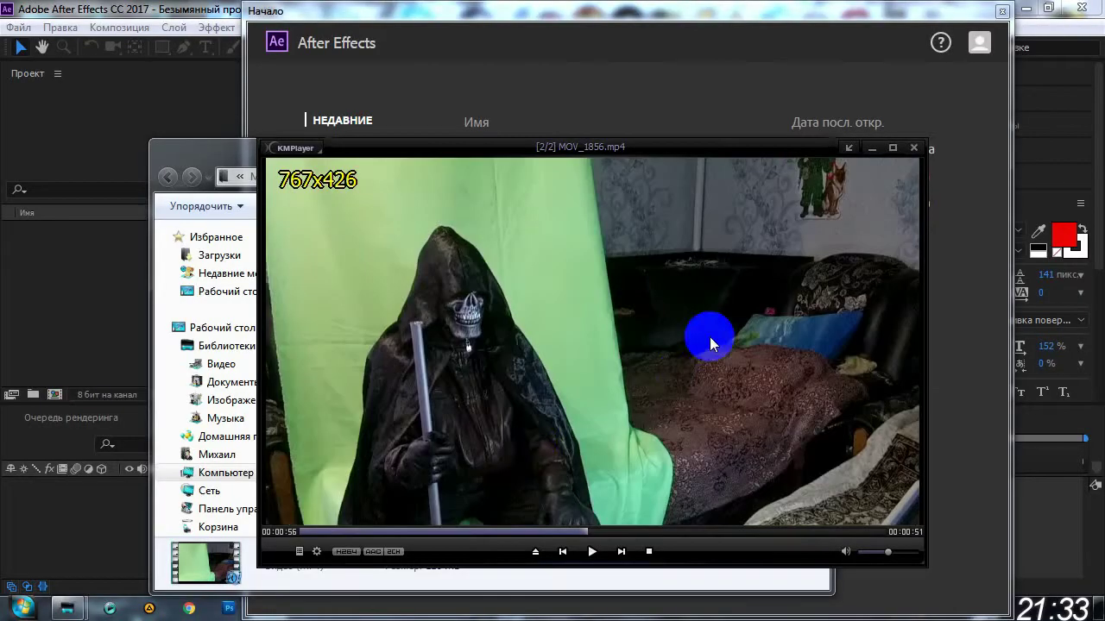
left_click(913, 148)
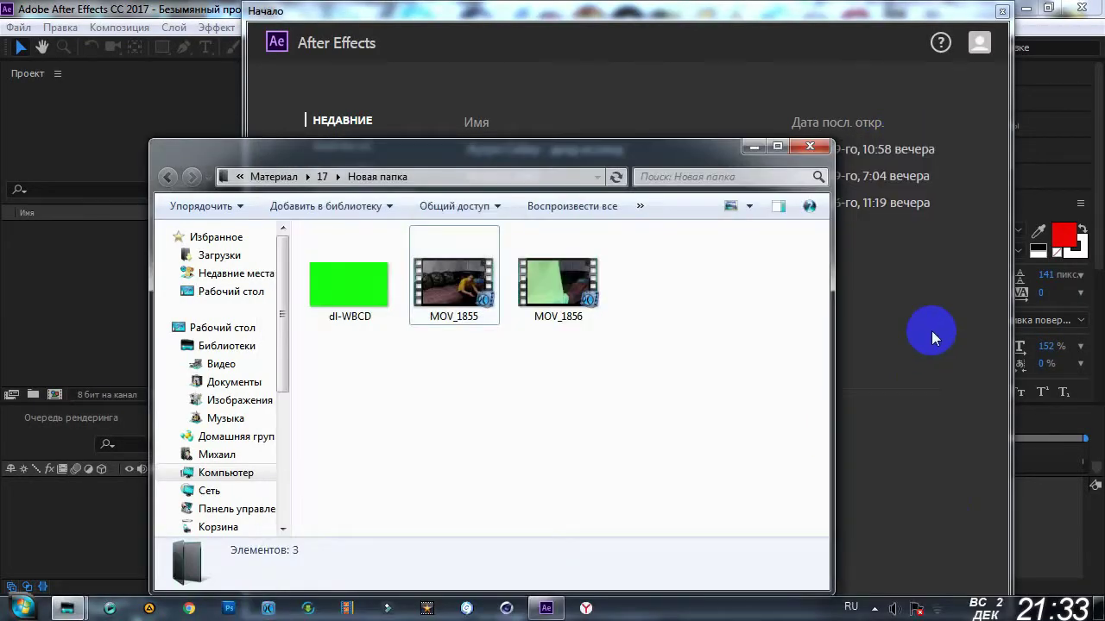
Minimize the folder window and dismiss the After Effects Start screen
left_click(753, 146)
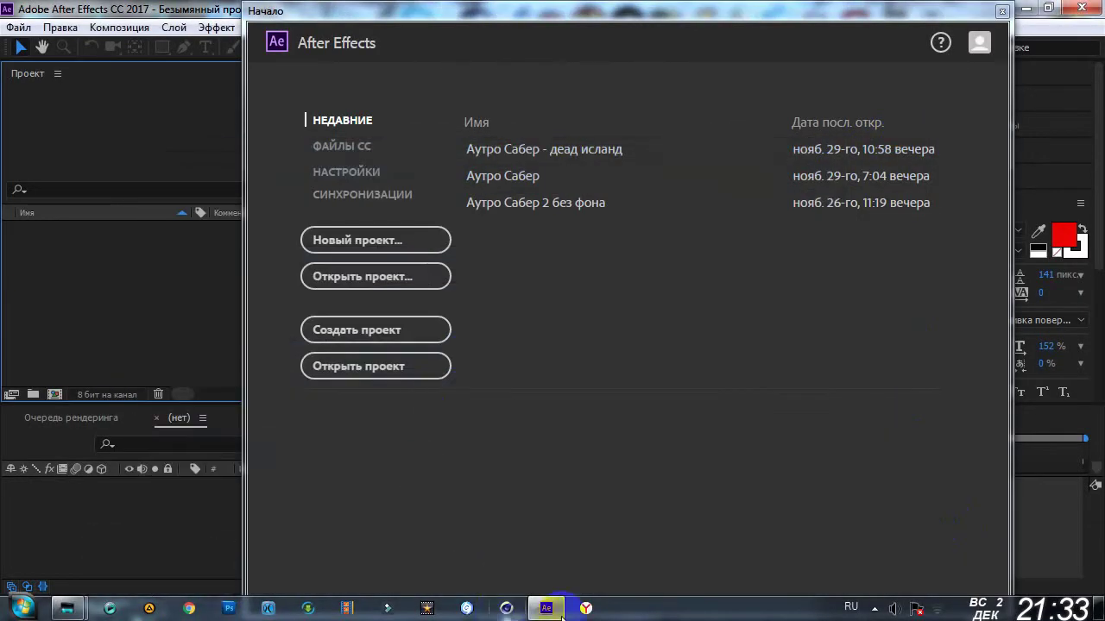
left_click(1002, 11)
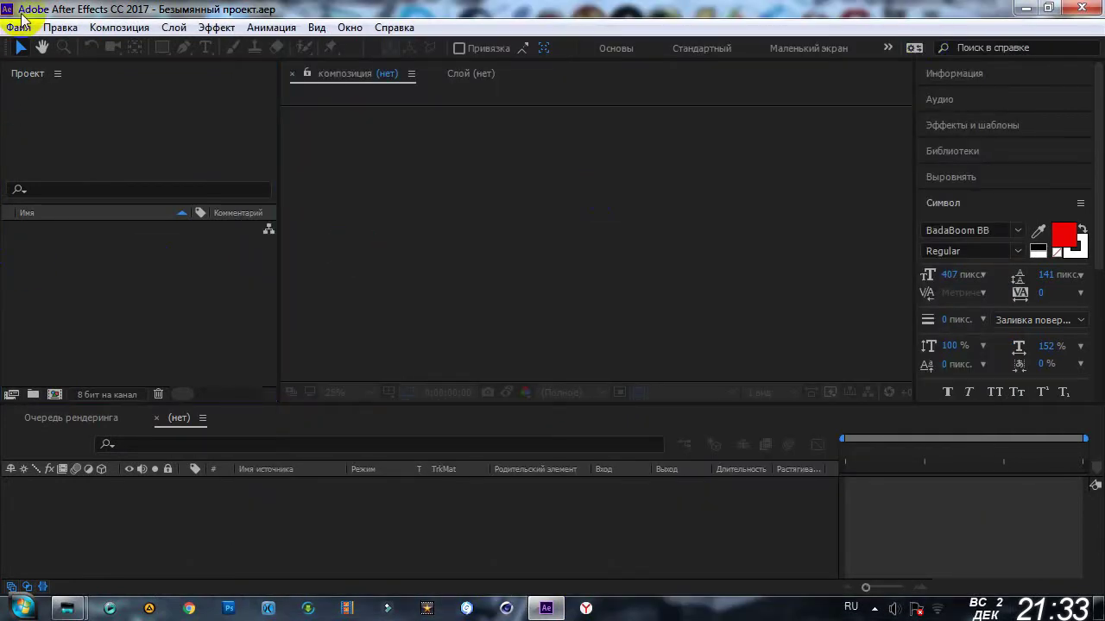
mouse_move(66, 609)
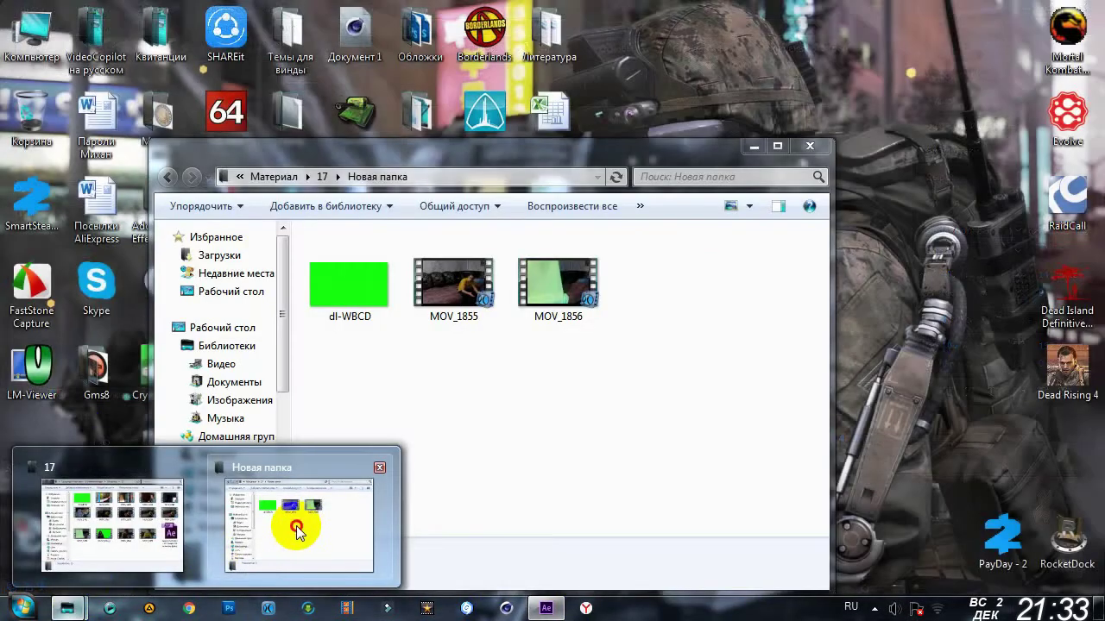
Import MOV_1856.mp4 from the Новая папка folder and build a MOV_1856 composition from it
left_click(296, 526)
left_click_drag(468, 140, 722, 100)
mouse_move(811, 242)
left_mouse_down()
mouse_move(345, 312)
mouse_move(344, 214)
left_mouse_up()
left_click(18, 26)
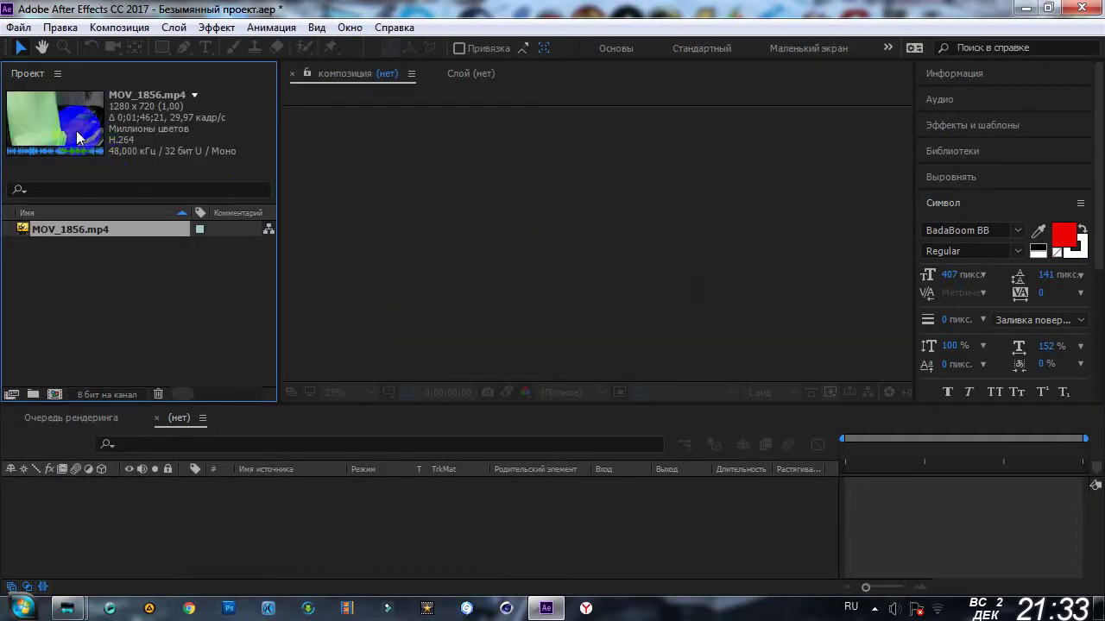
mouse_move(76, 138)
left_mouse_down()
mouse_move(108, 173)
mouse_move(224, 531)
left_mouse_up()
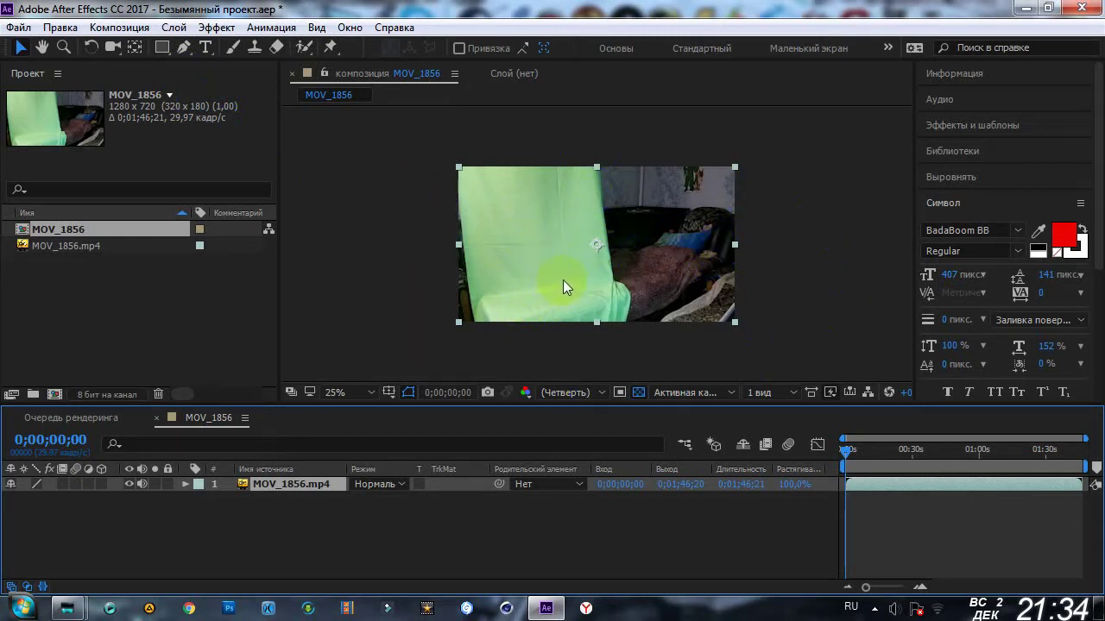
Apply Keylight (1.2) to the MOV_1856 layer and sample the green backdrop as Screen Colour
left_click(660, 241)
left_click(462, 307)
left_click(684, 273)
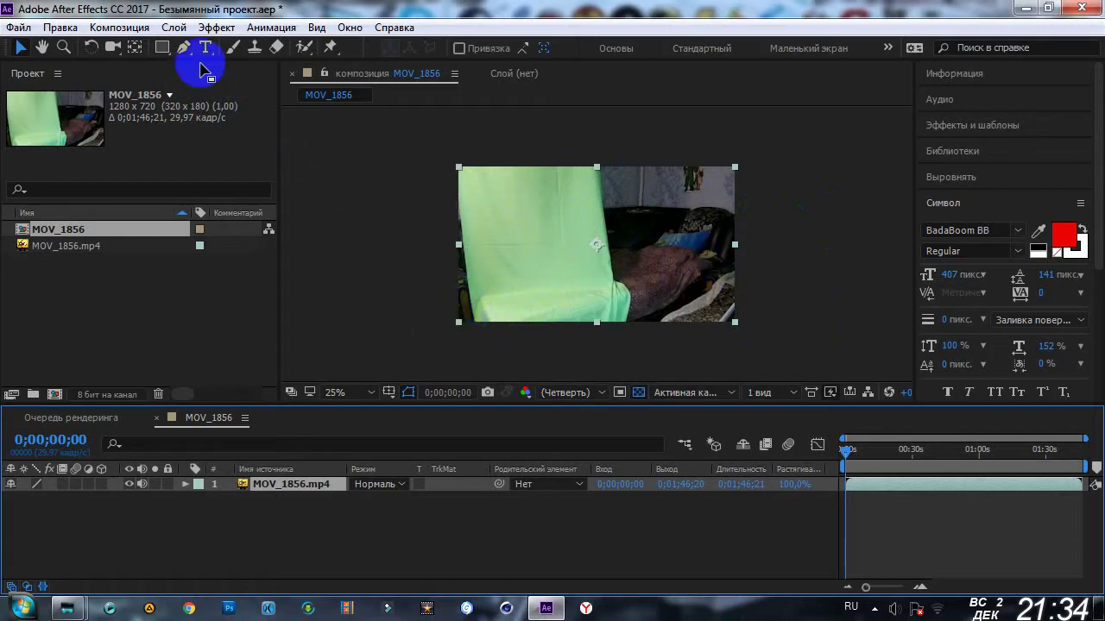
left_click(215, 27)
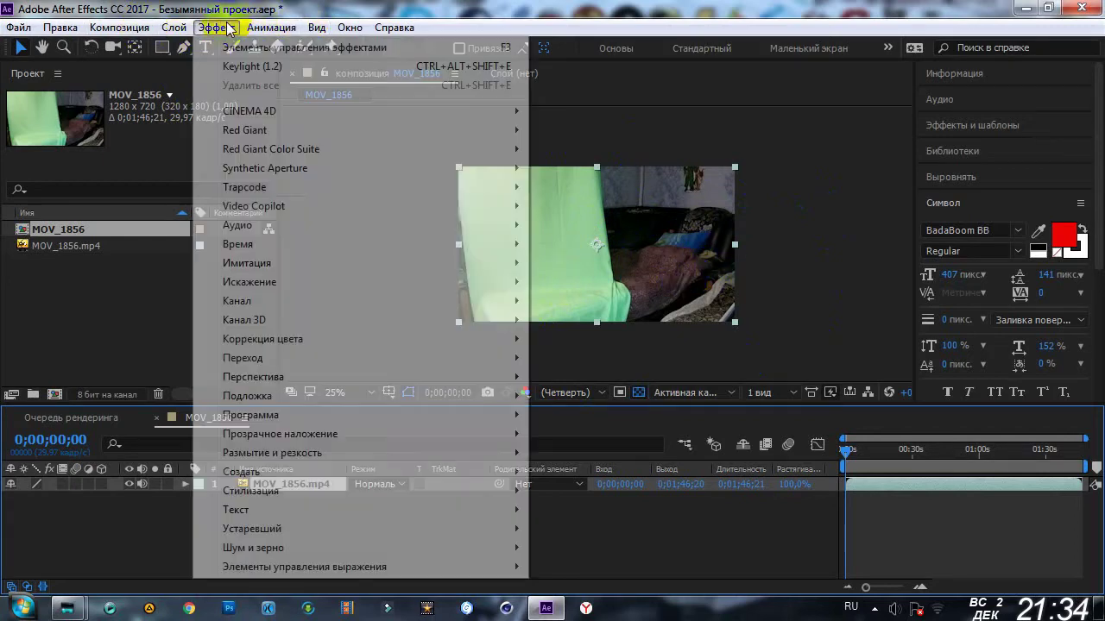
mouse_move(303, 439)
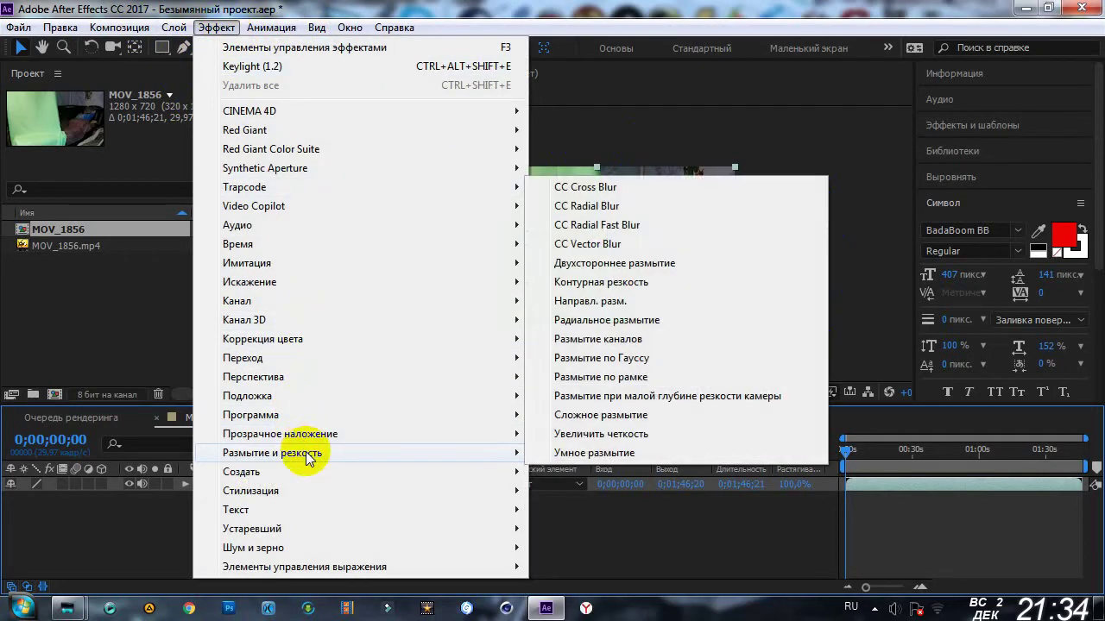
left_click(619, 455)
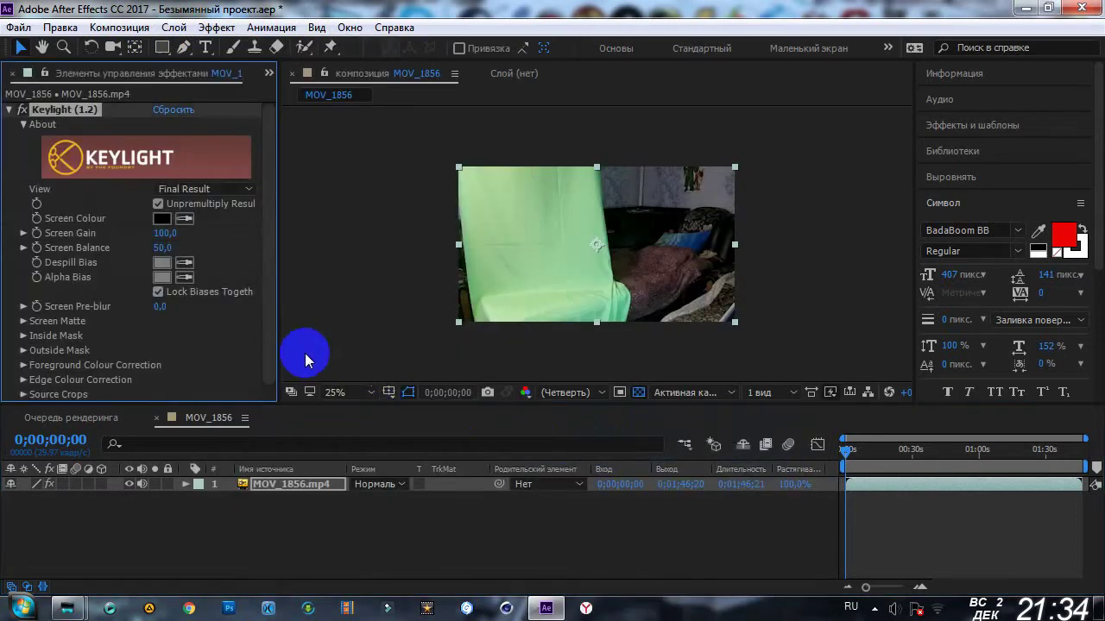
left_click(186, 218)
left_click(543, 239)
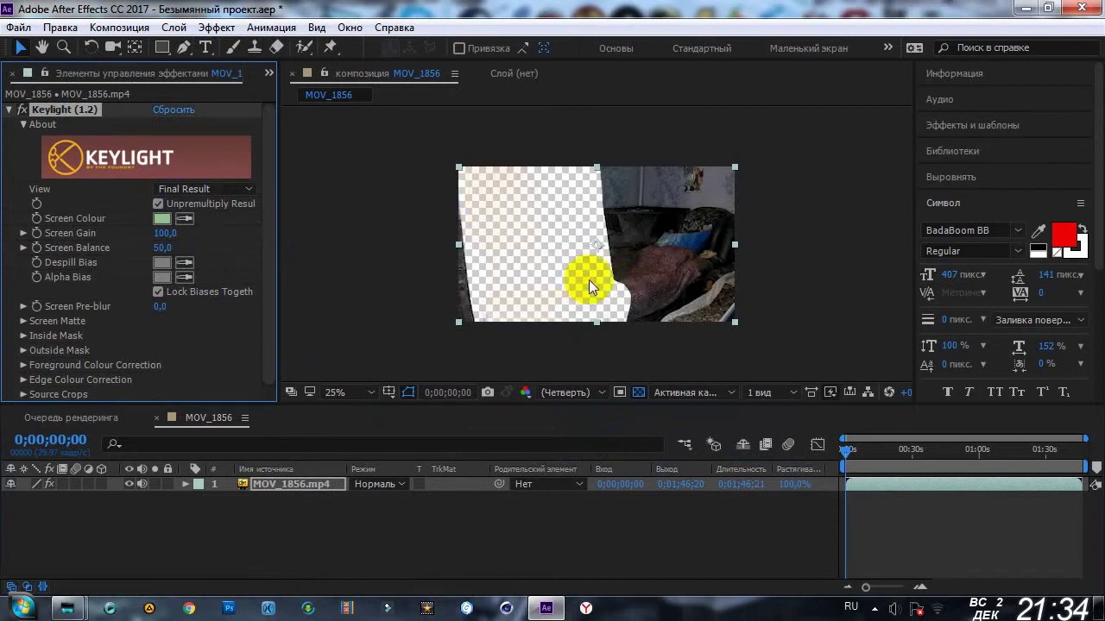
Revert the screen colour and delete the Keylight effect from the layer
left_click_drag(468, 308, 695, 244)
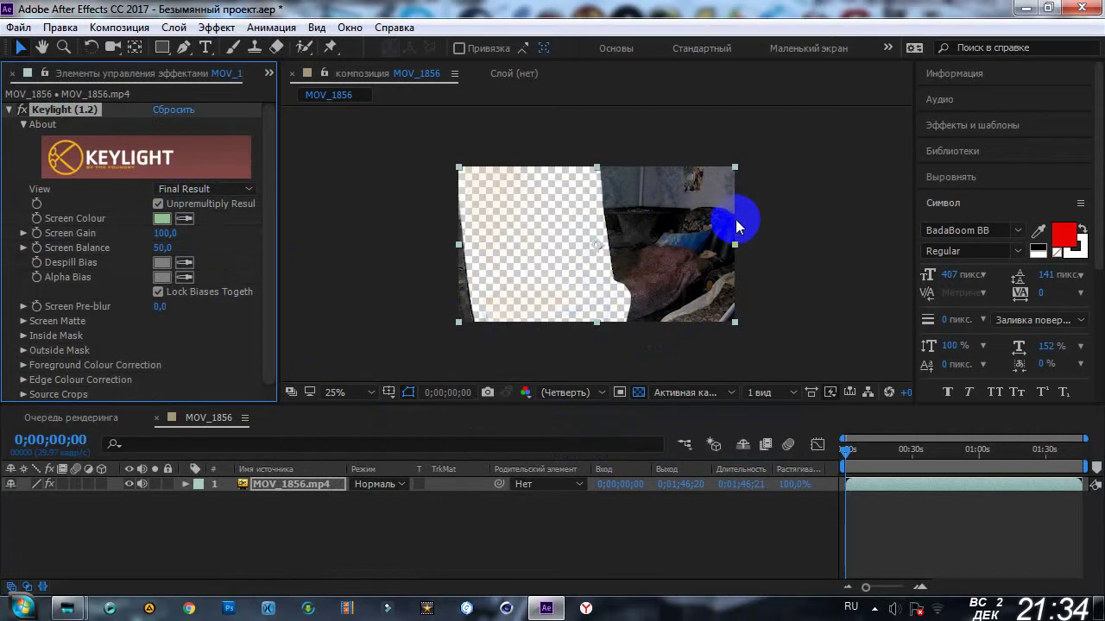
left_click_drag(736, 220, 728, 220)
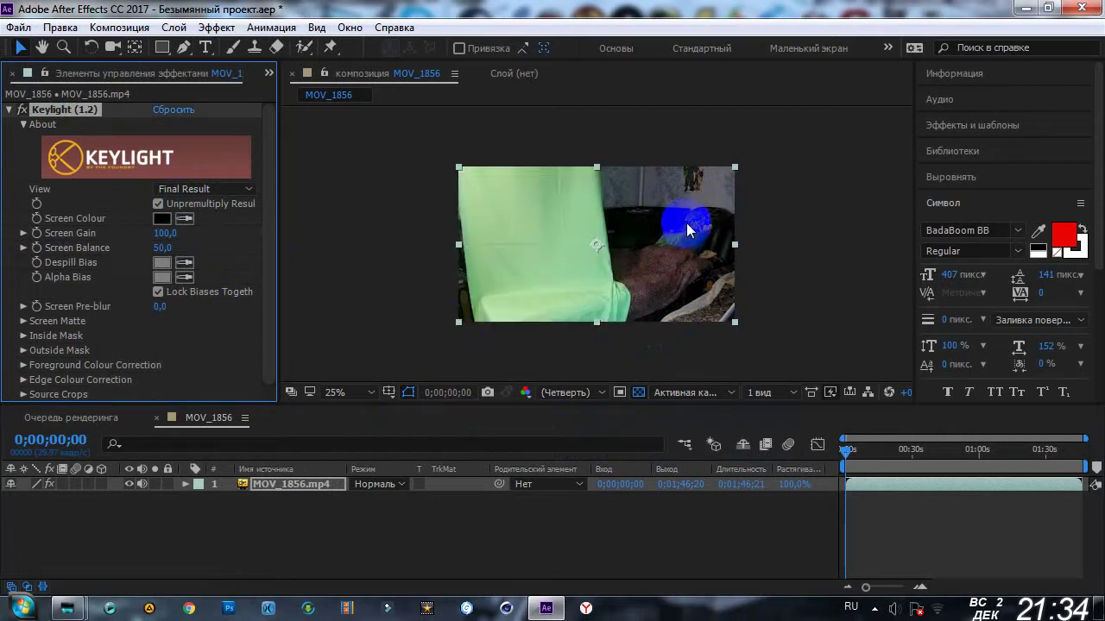
key("Delete")
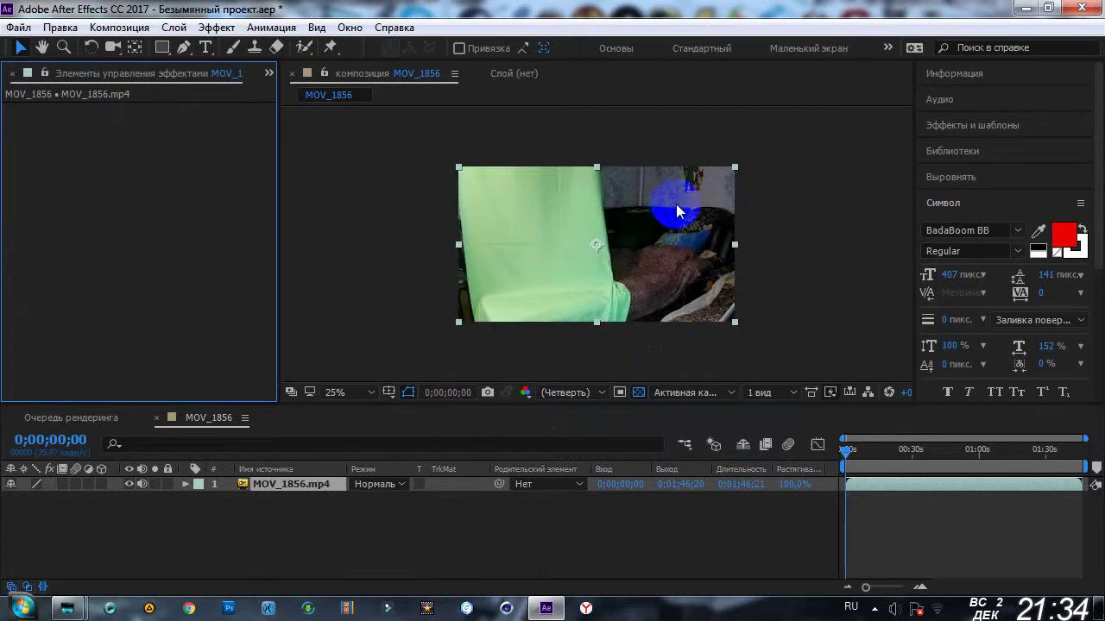
With the Pen tool, place mask points up the left edge and along the top of the green backdrop
left_click(184, 49)
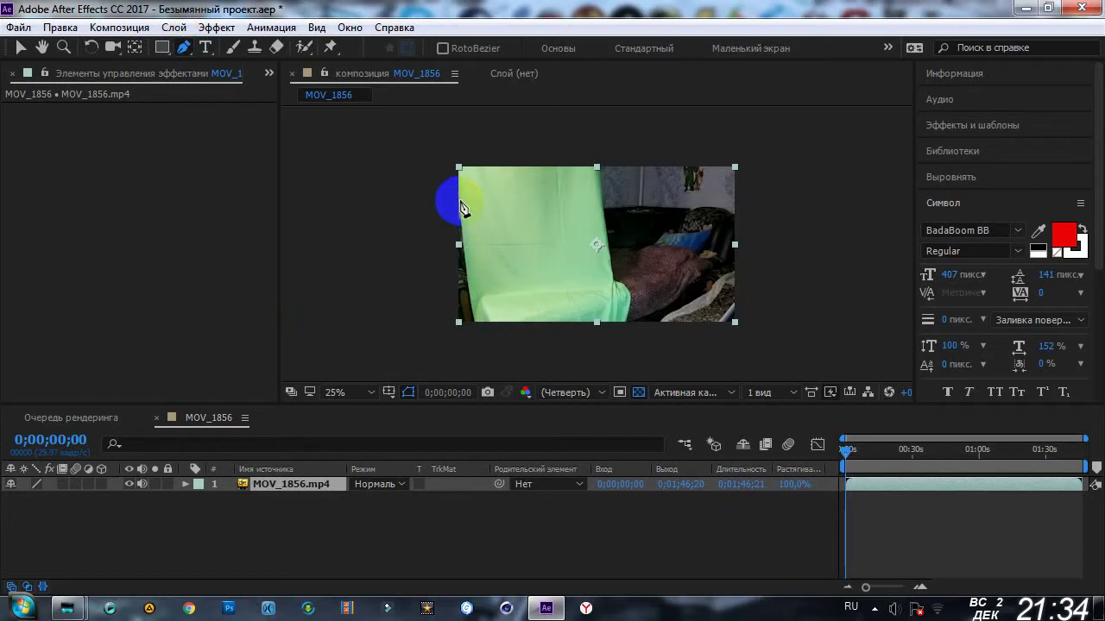
left_click(482, 334)
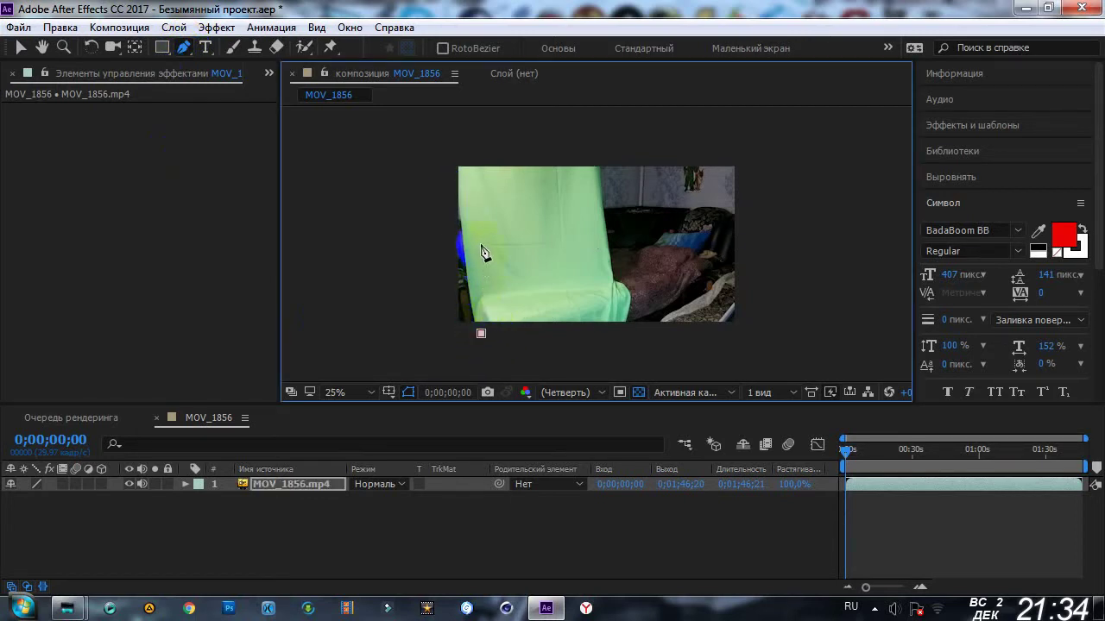
scroll(509, 268, "up", 2)
scroll(821, 256, "down", 4)
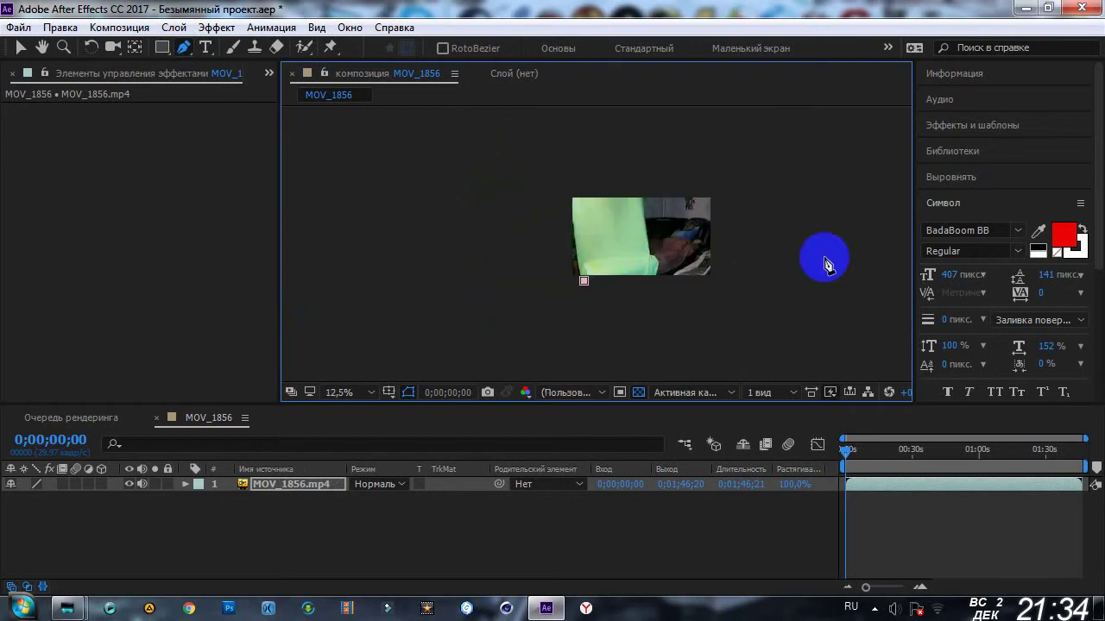
scroll(715, 230, "up", 2)
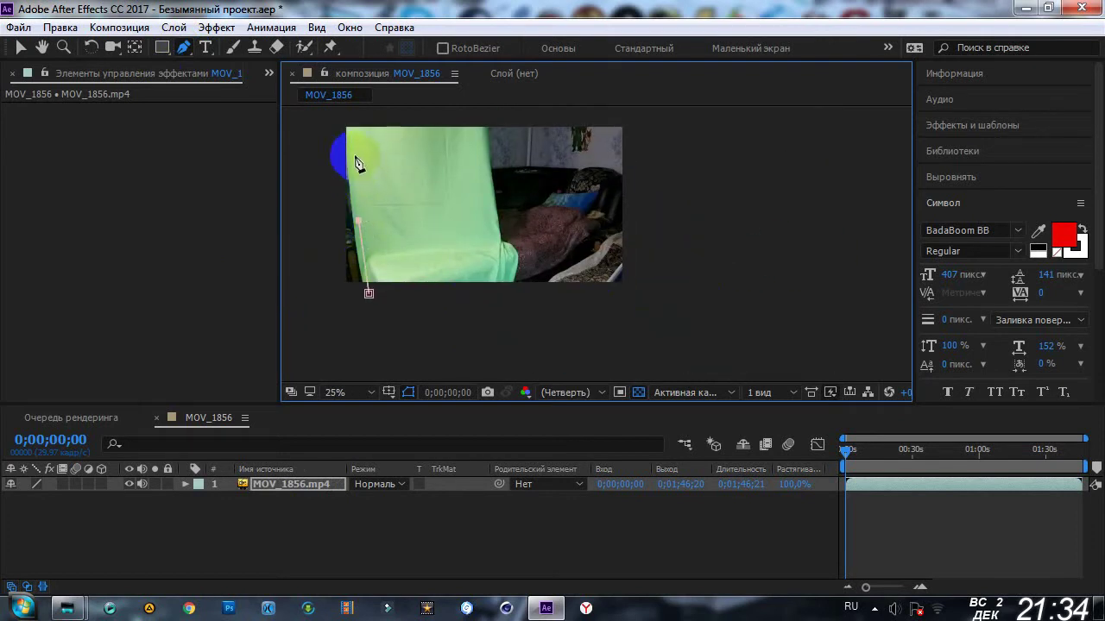
left_click(353, 158)
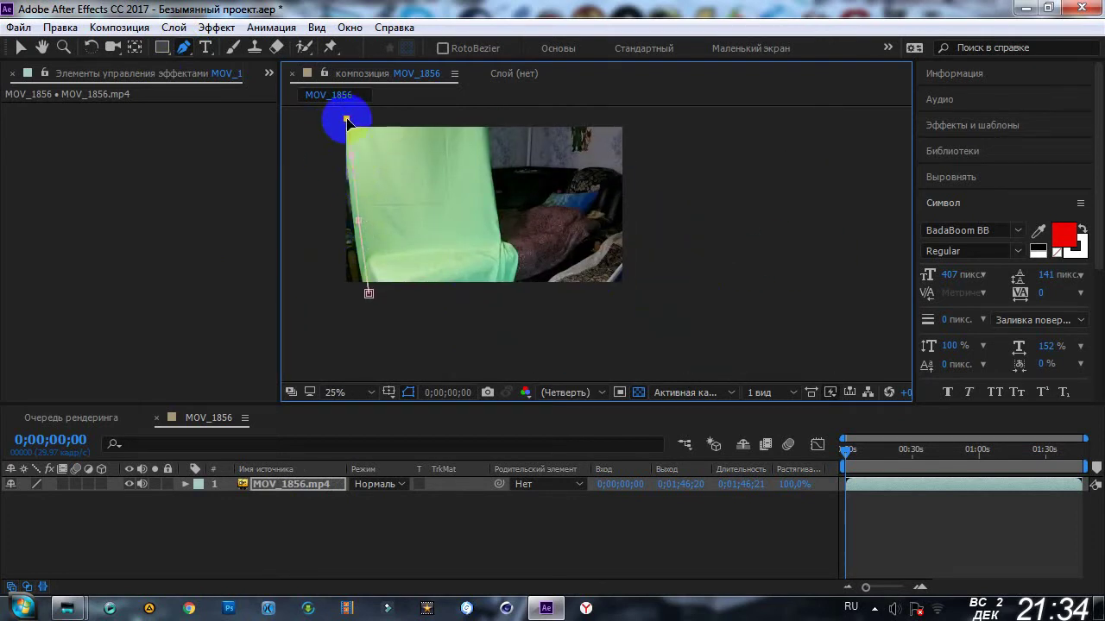
left_click(346, 119)
left_click(378, 116)
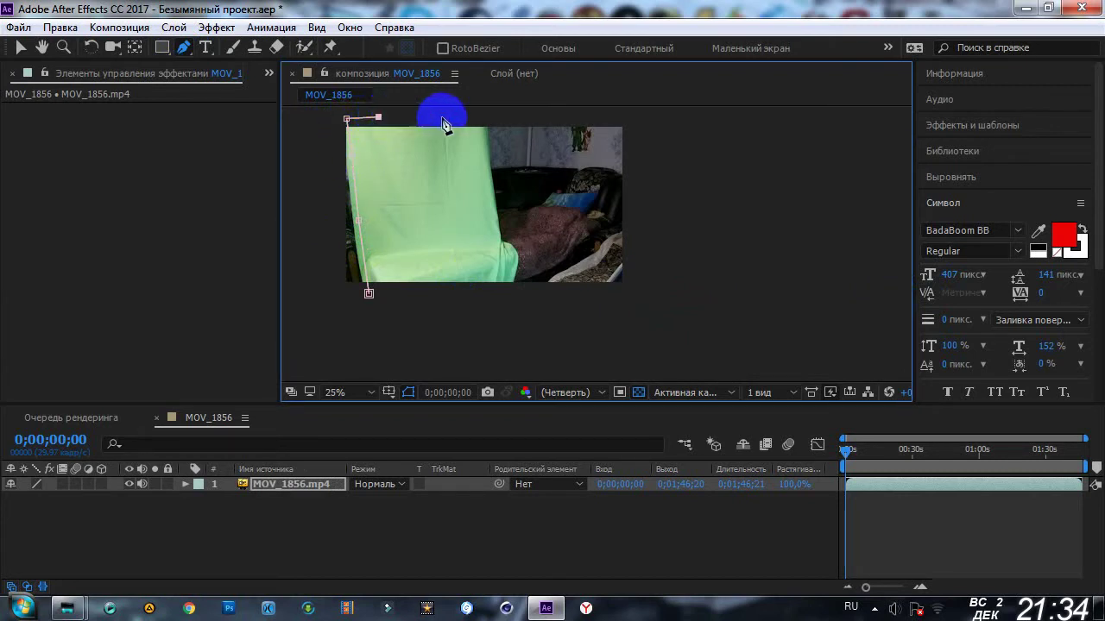
left_click(419, 117)
left_click(454, 116)
left_click(472, 115)
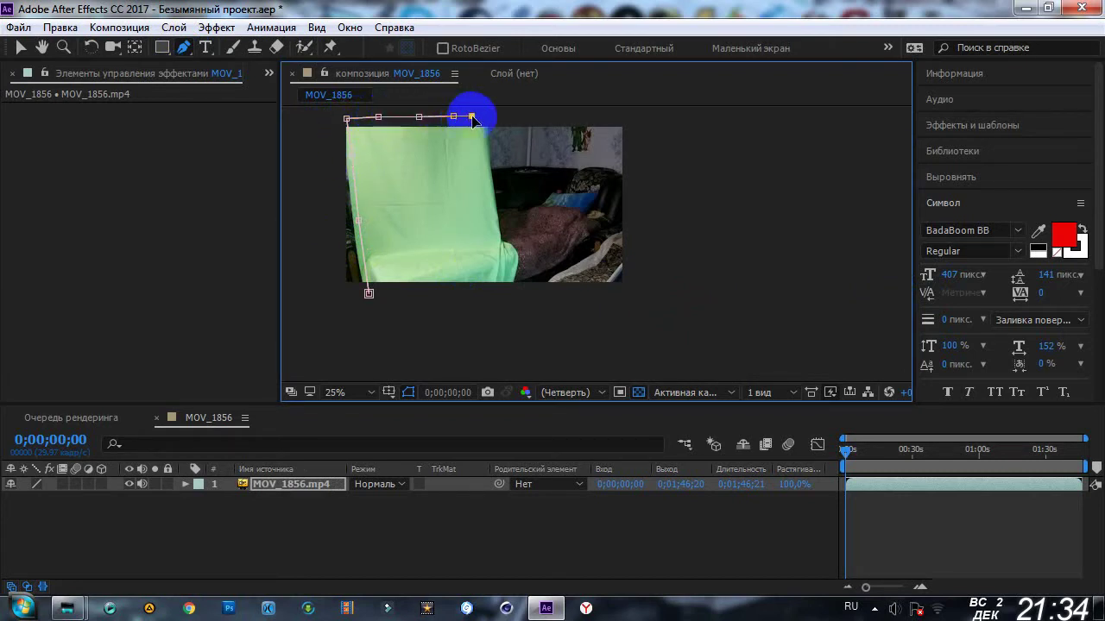
Run the mask down the right edge and along the bottom, close it, then scrub to 0;01;28;14
left_click(477, 147)
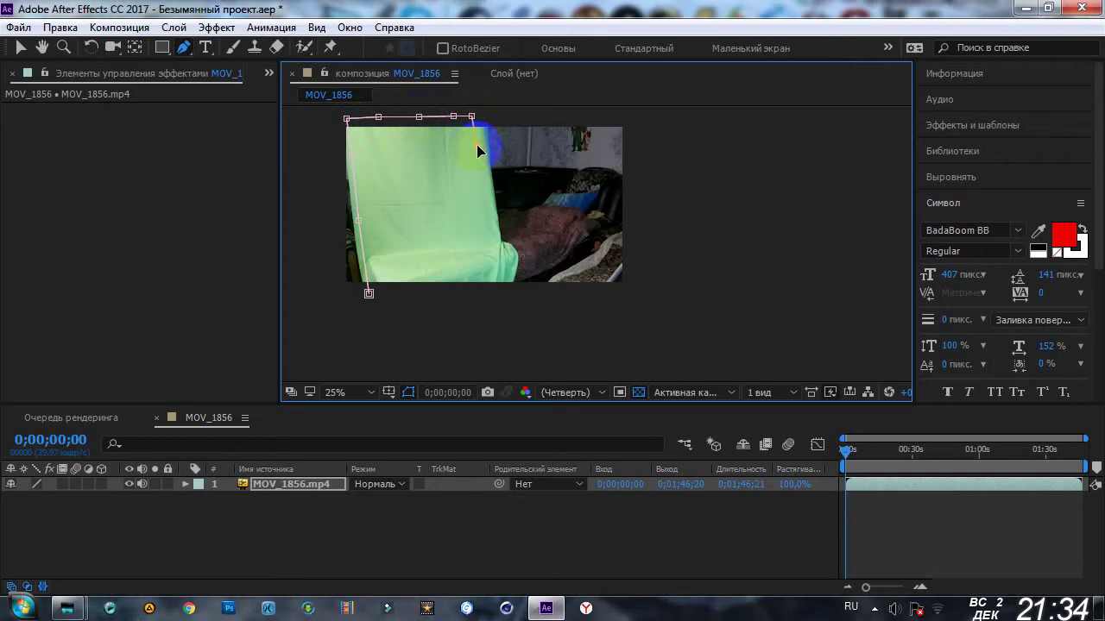
left_click(481, 185)
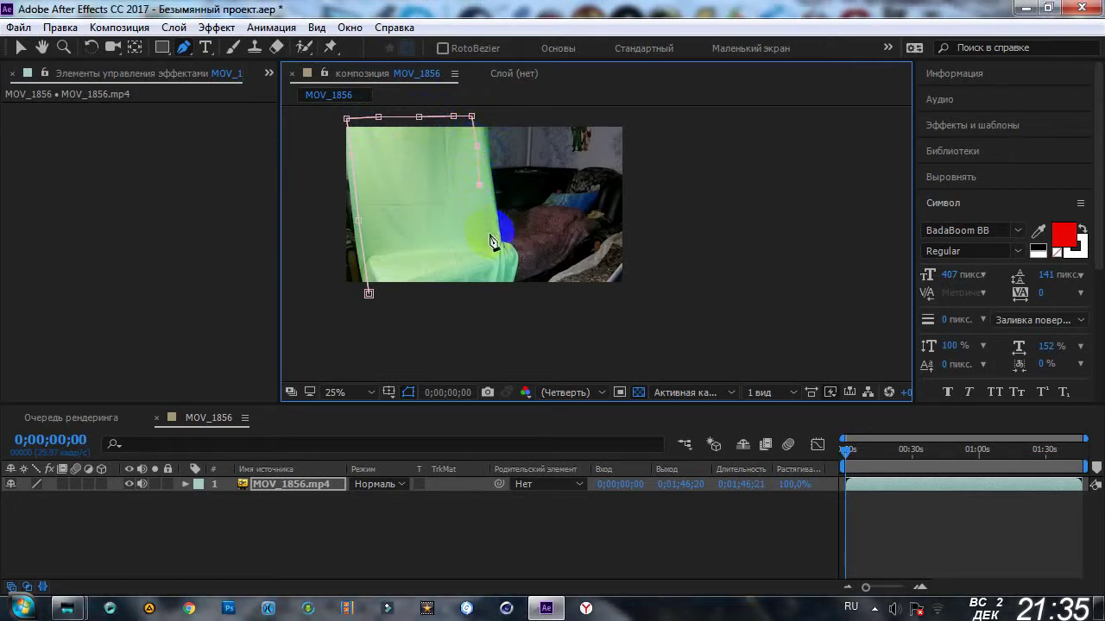
left_click(488, 233)
left_click(496, 273)
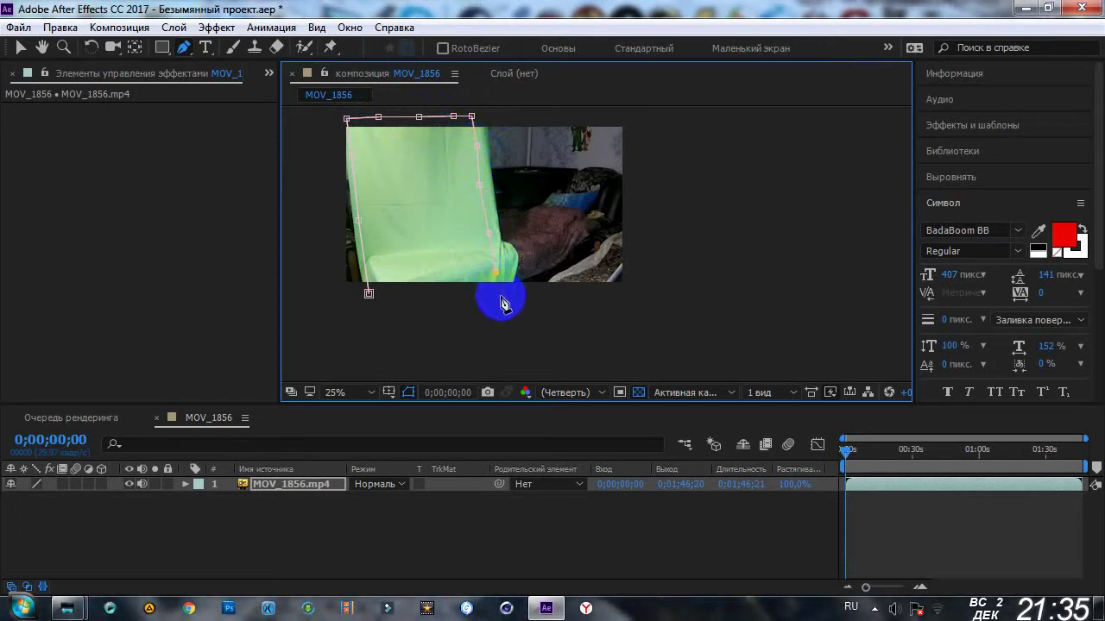
left_click(500, 289)
left_click(441, 293)
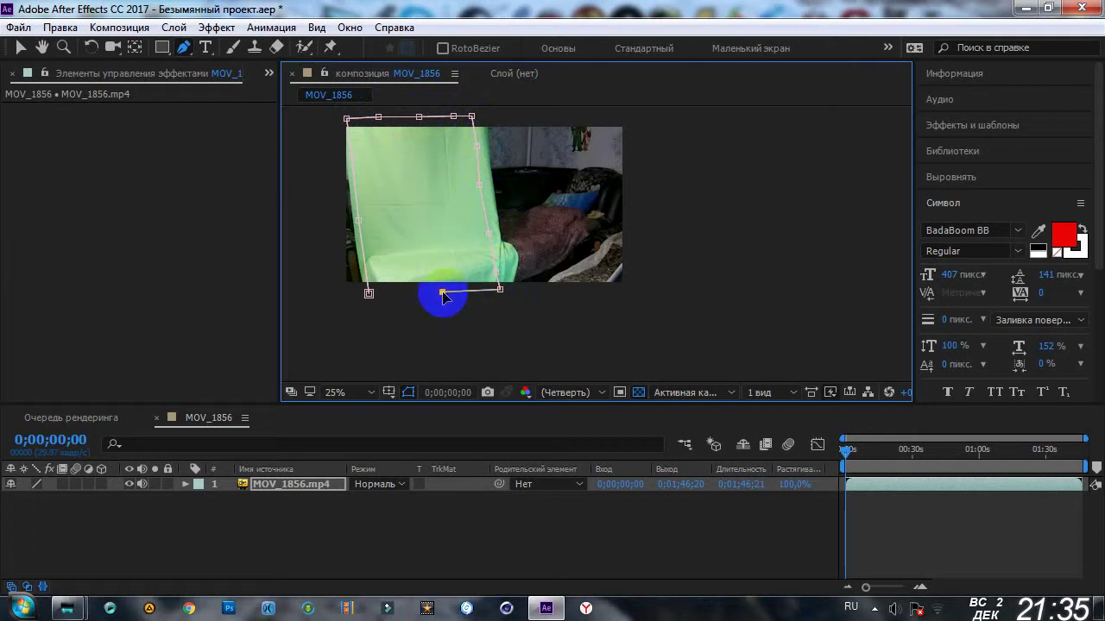
left_click(368, 293)
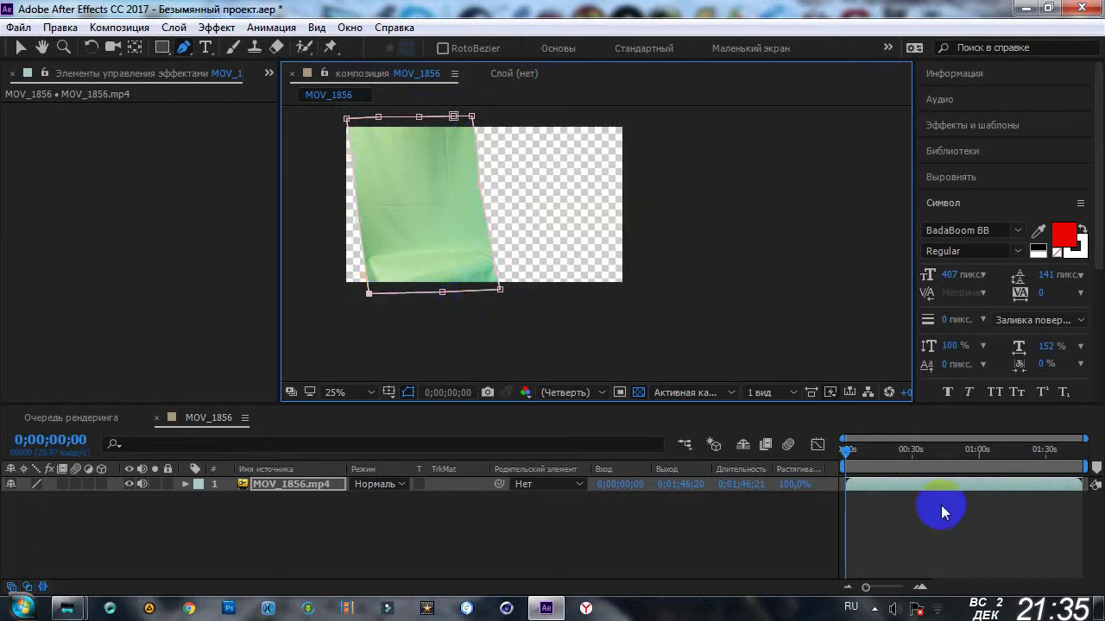
left_click(849, 453)
left_click_drag(848, 452, 1042, 451)
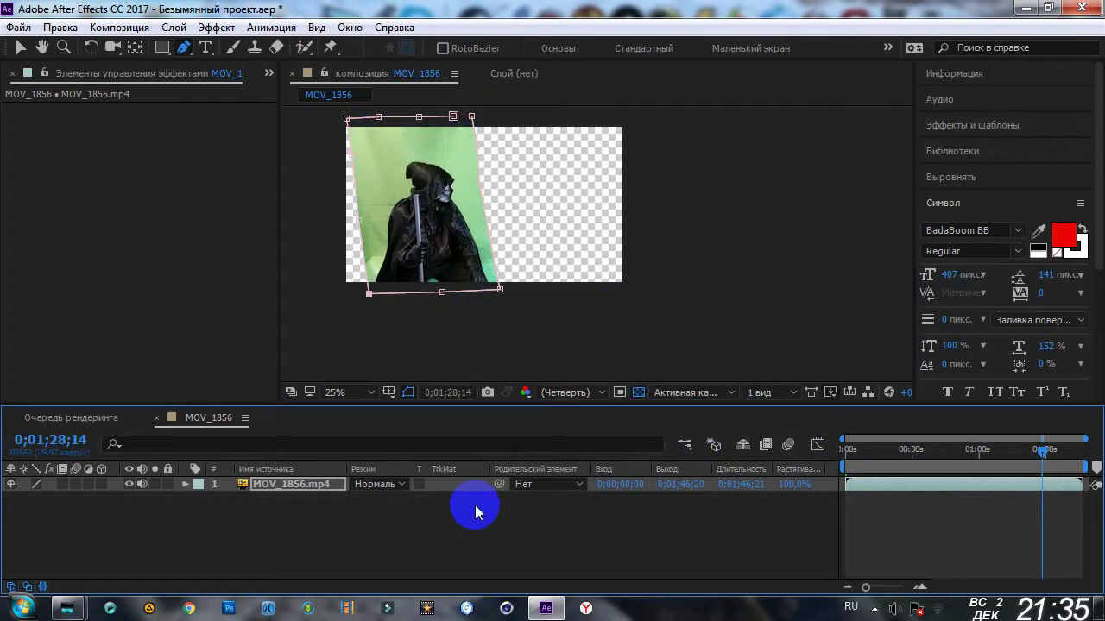
Apply Keylight (1.2) to the footage and sample the green background as Screen Colour
left_click(216, 27)
mouse_move(483, 434)
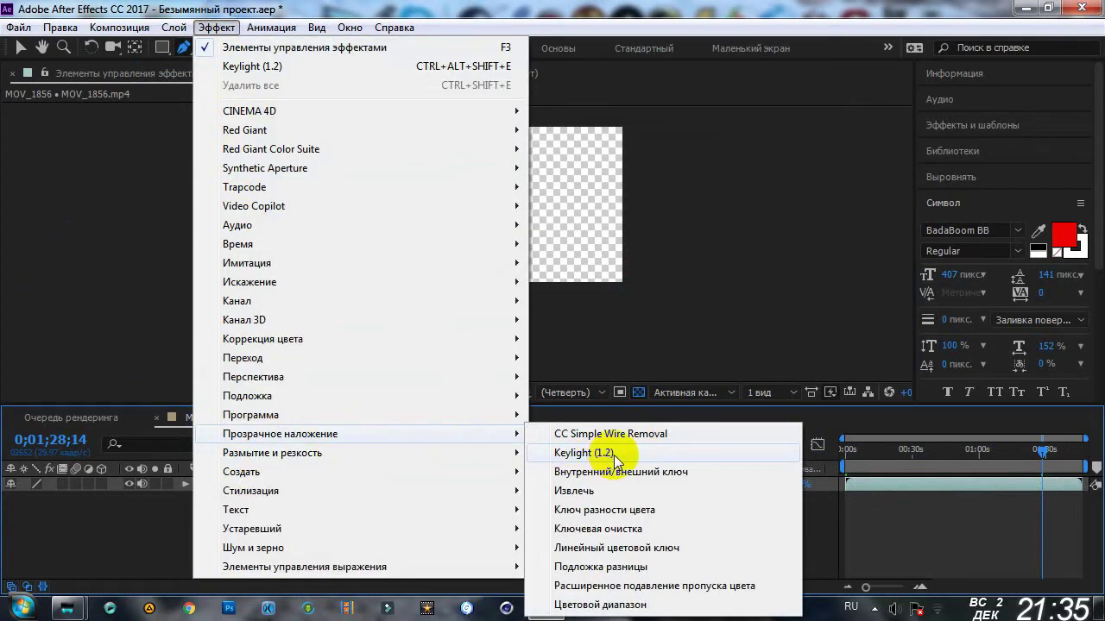
left_click(617, 451)
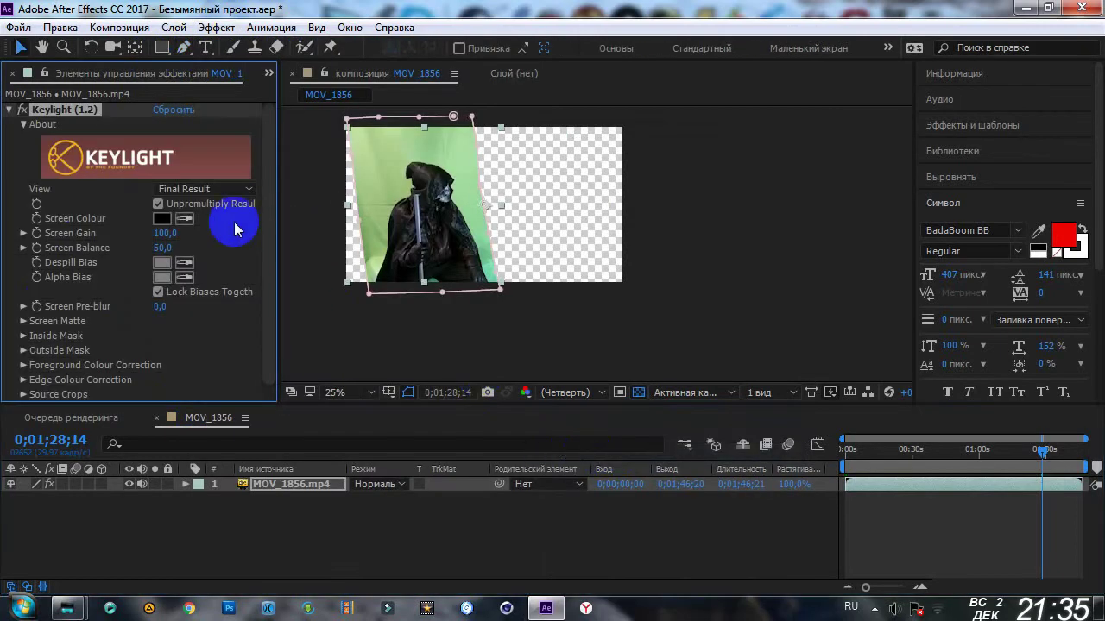
left_click(471, 201)
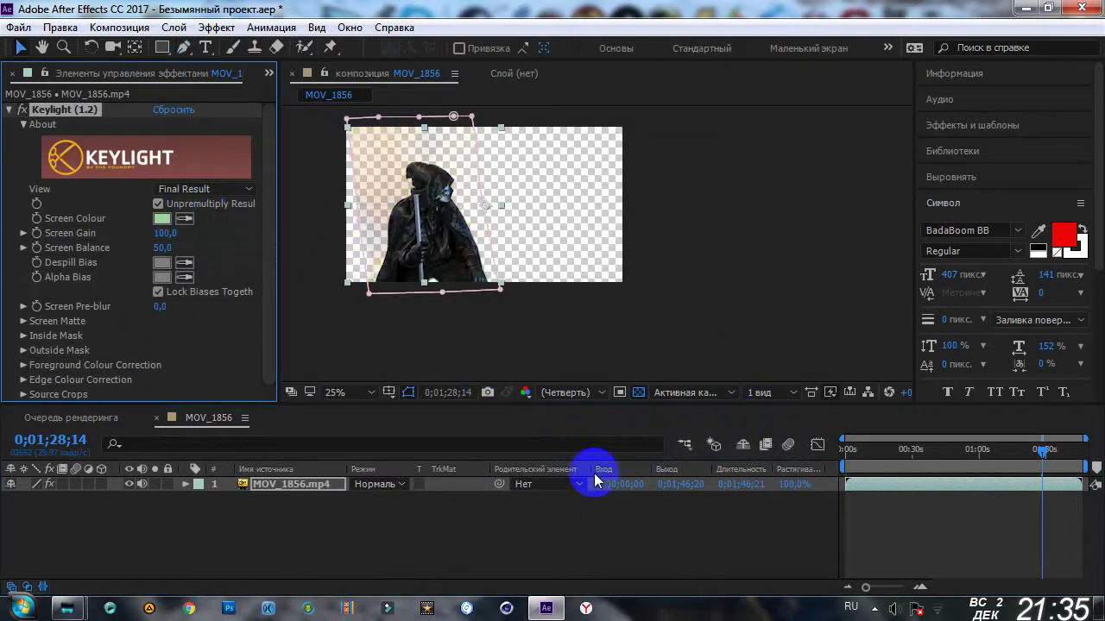
Toggle the transparency grid to compare the key, checking it again at frame 0;01;16;25
left_click(639, 393)
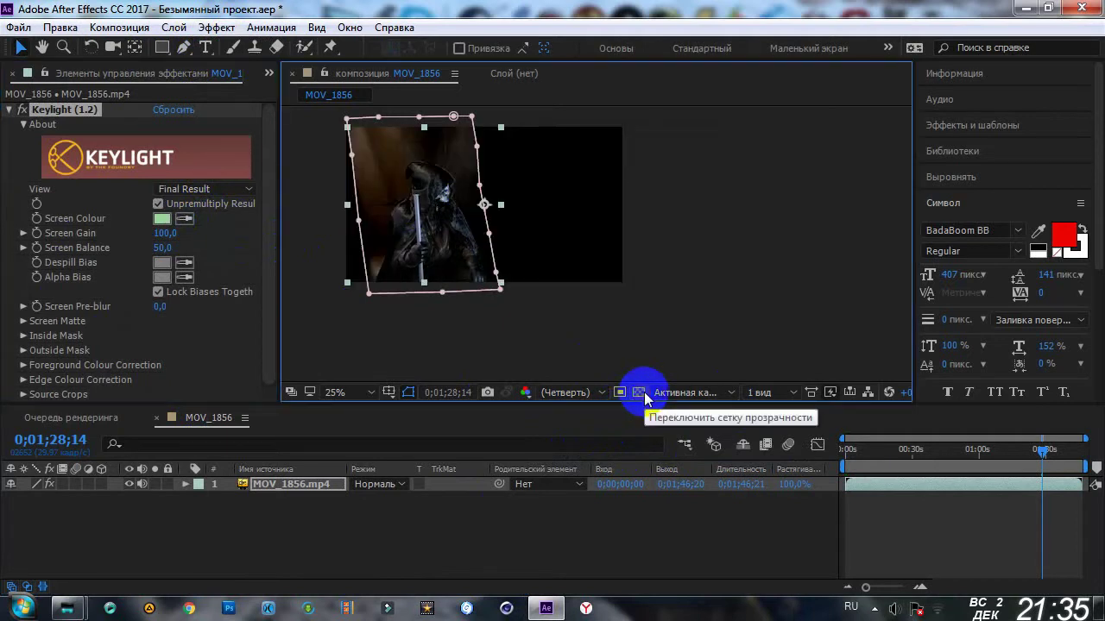
left_click(639, 393)
left_click(638, 392)
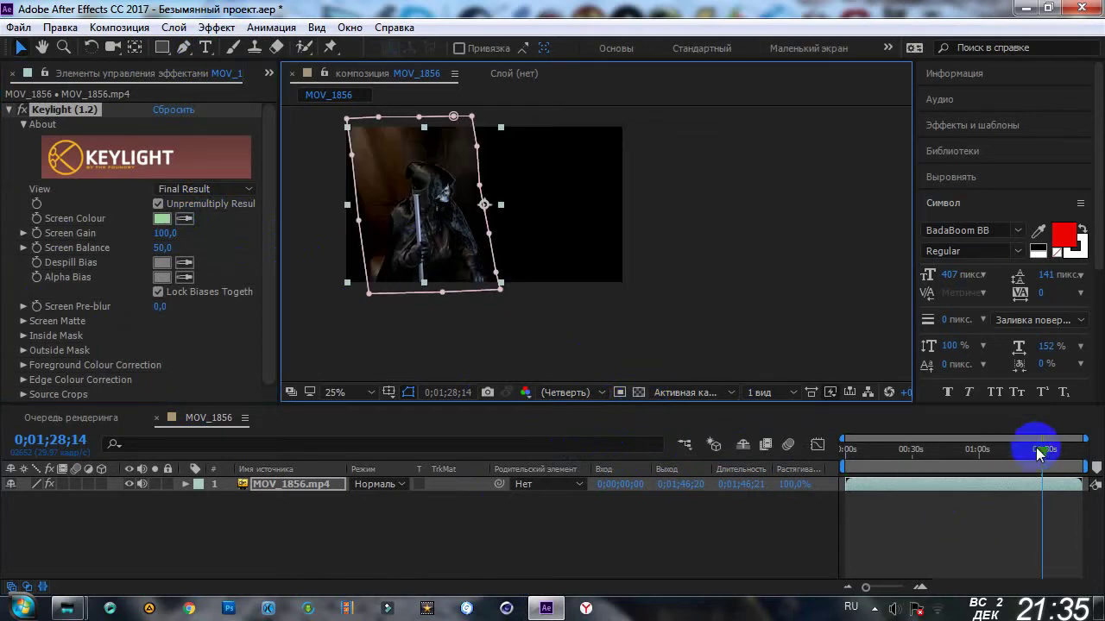
left_click_drag(1036, 448, 1015, 450)
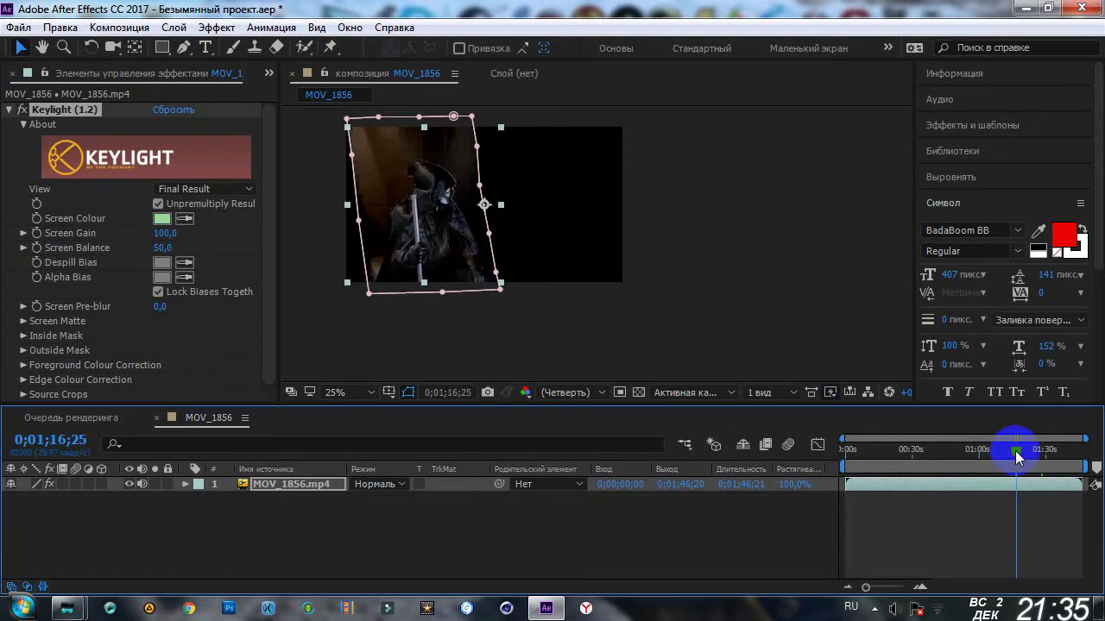
left_click(638, 394)
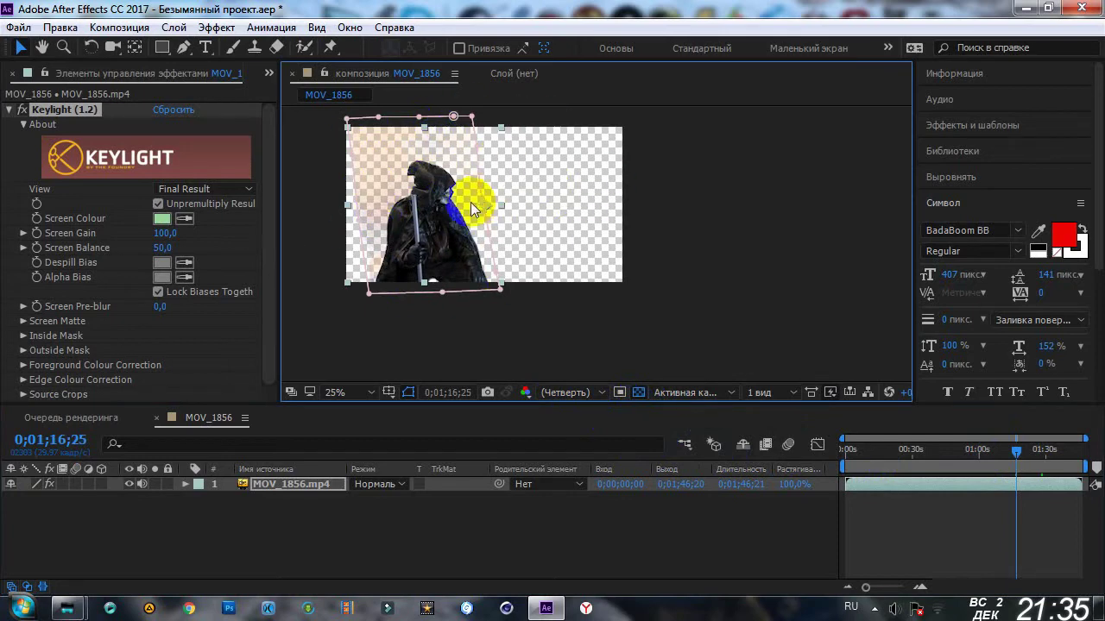
left_click(208, 189)
Set Keylight's View to Screen Matte and expand its Screen Matte settings
left_click(45, 190)
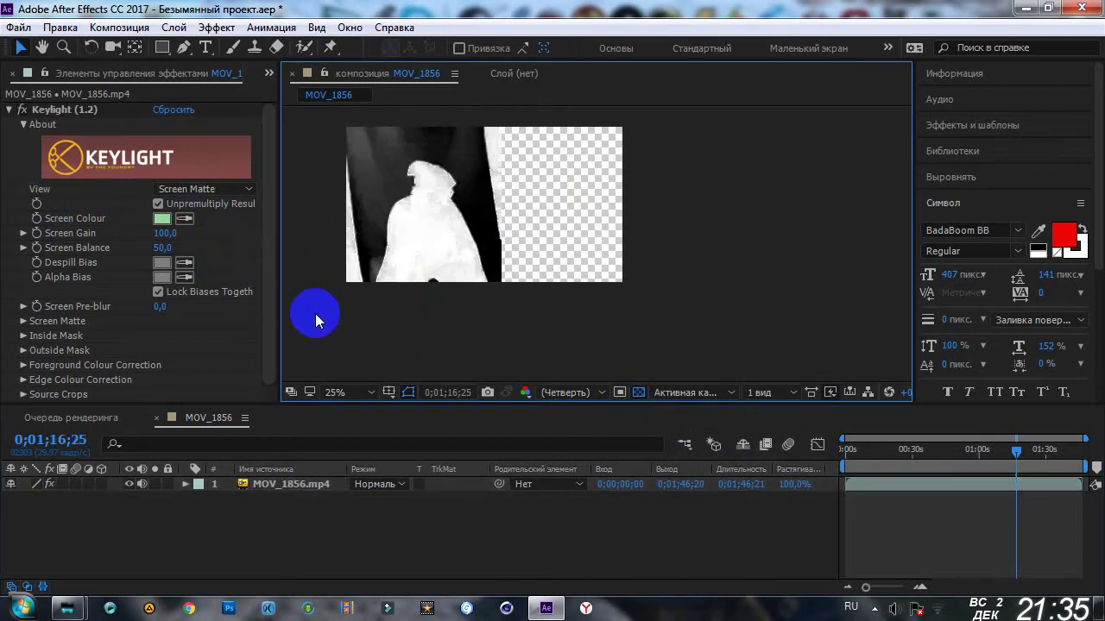
left_click(216, 192)
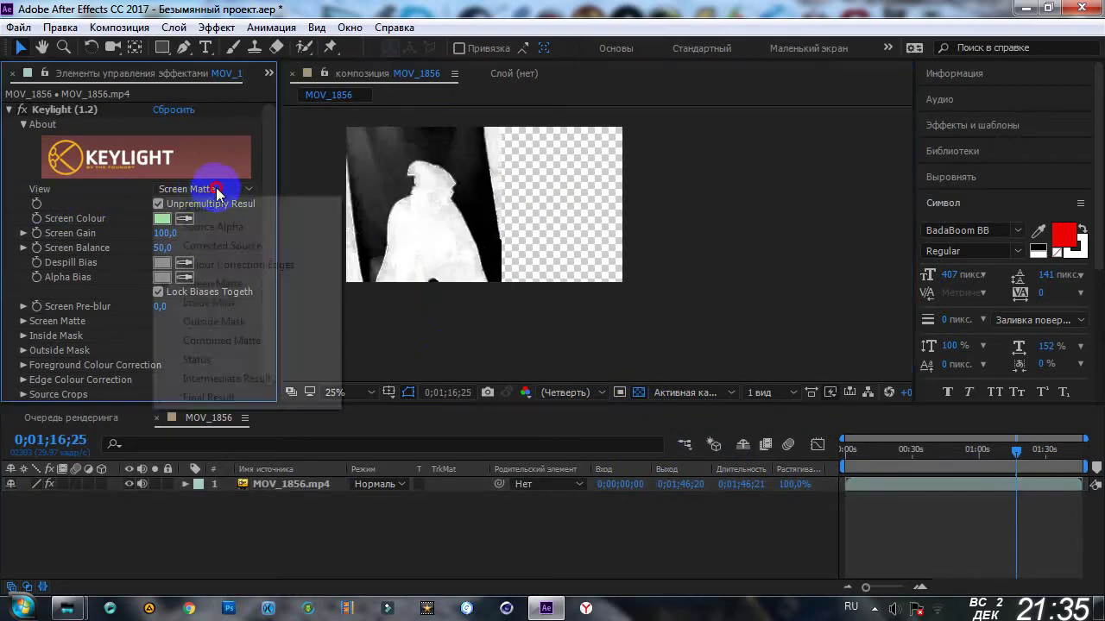
left_click(375, 356)
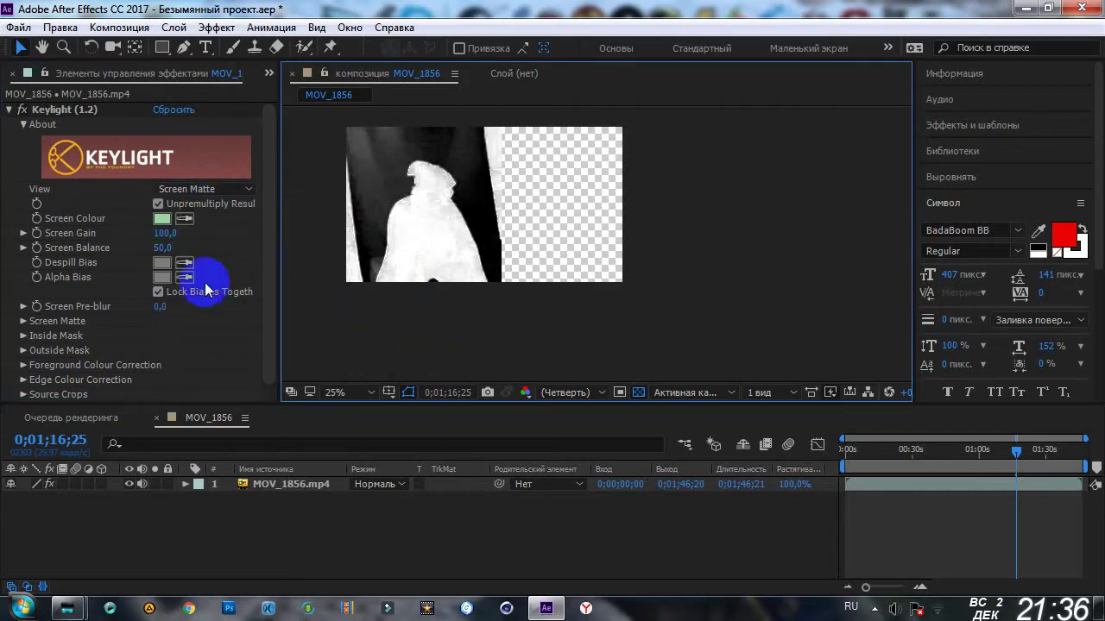
left_click_drag(271, 308, 267, 345)
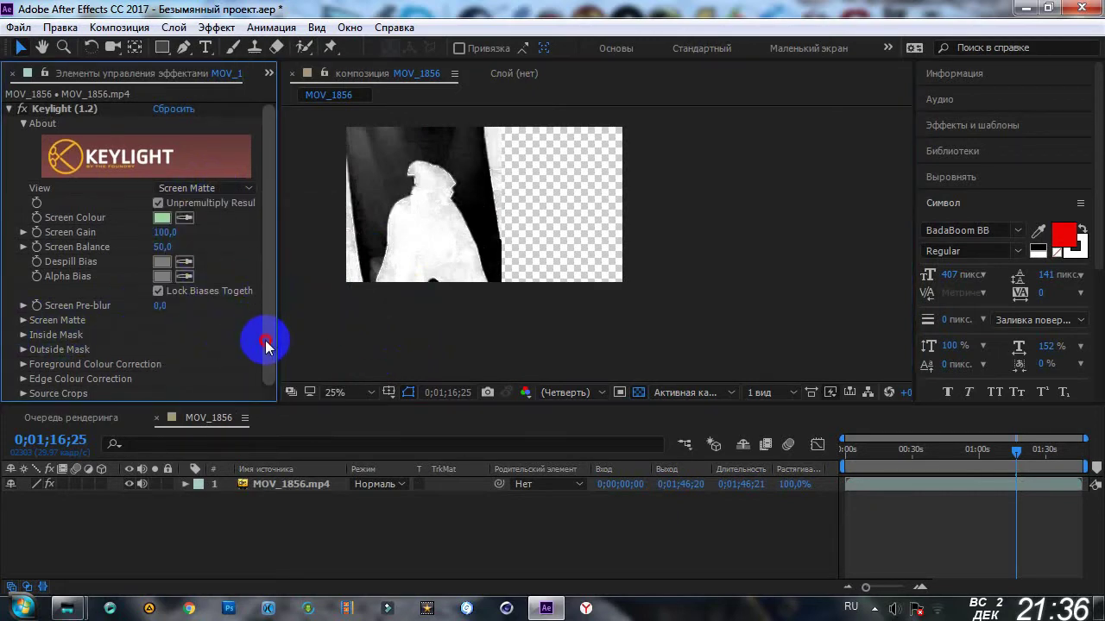
left_click(23, 320)
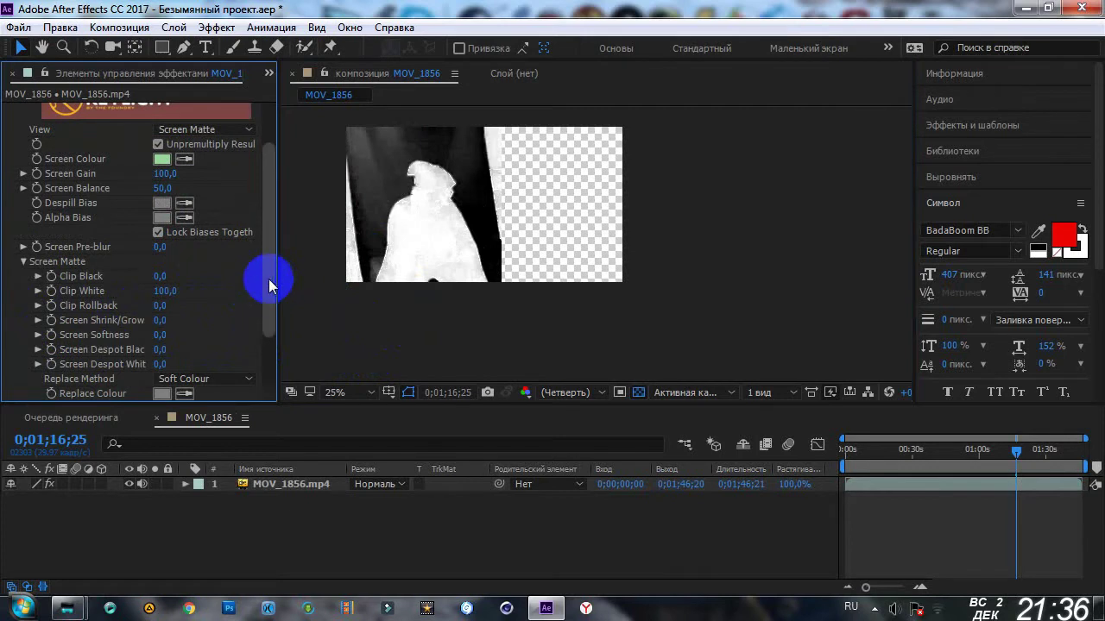
left_click_drag(266, 276, 264, 323)
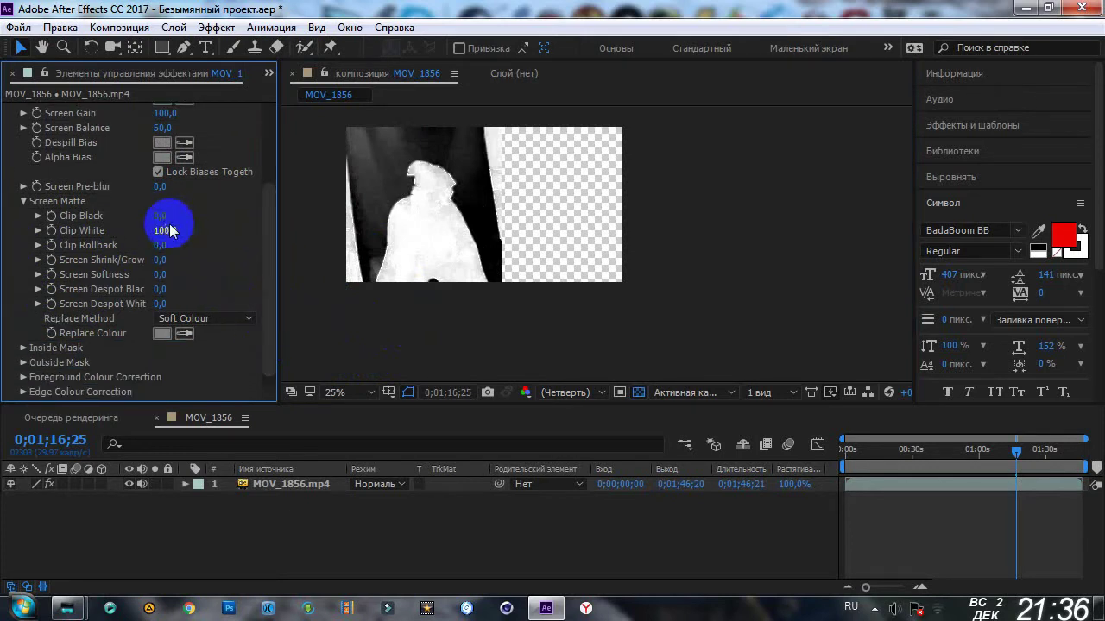
Scrub Clip Black up to 32,0 and Clip White down to 51,0
left_click_drag(159, 216, 176, 221)
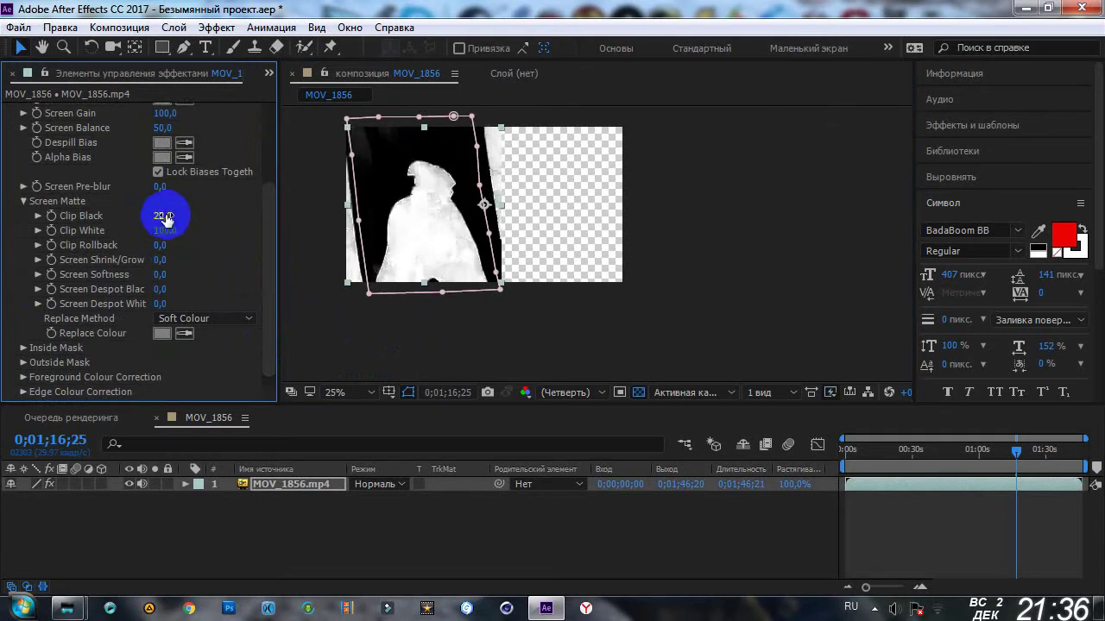
left_click_drag(168, 215, 172, 215)
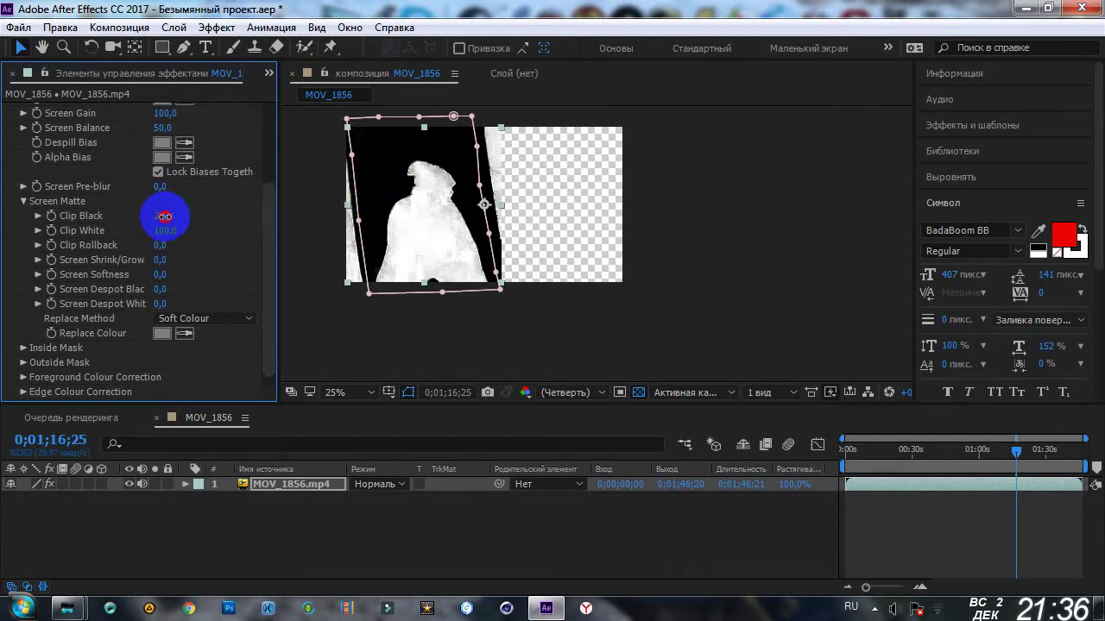
left_click_drag(165, 215, 167, 220)
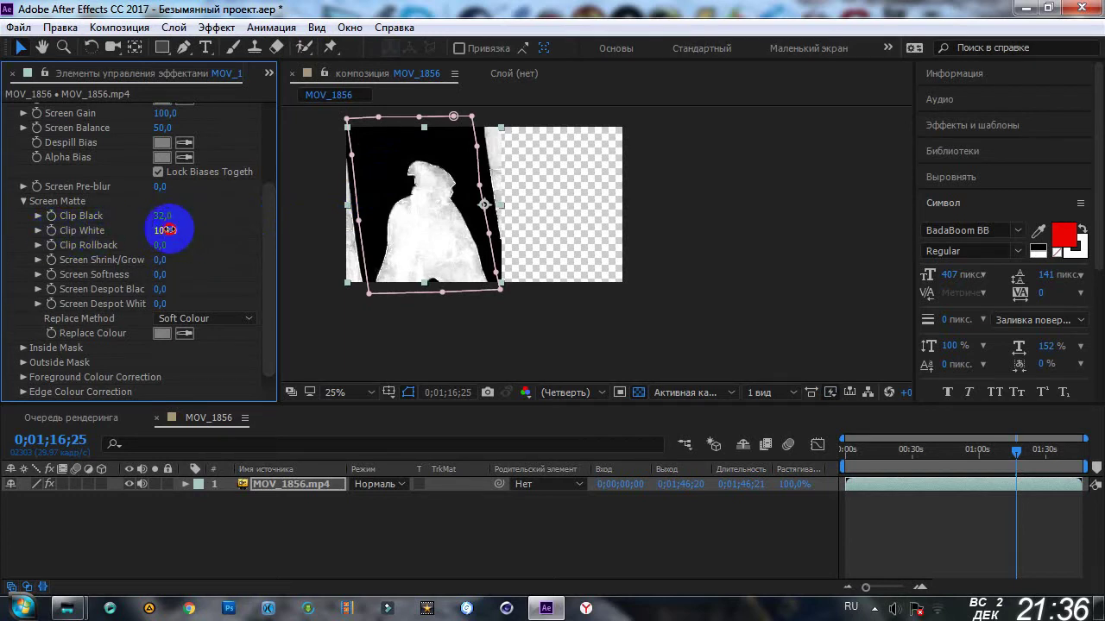
left_click_drag(165, 230, 162, 230)
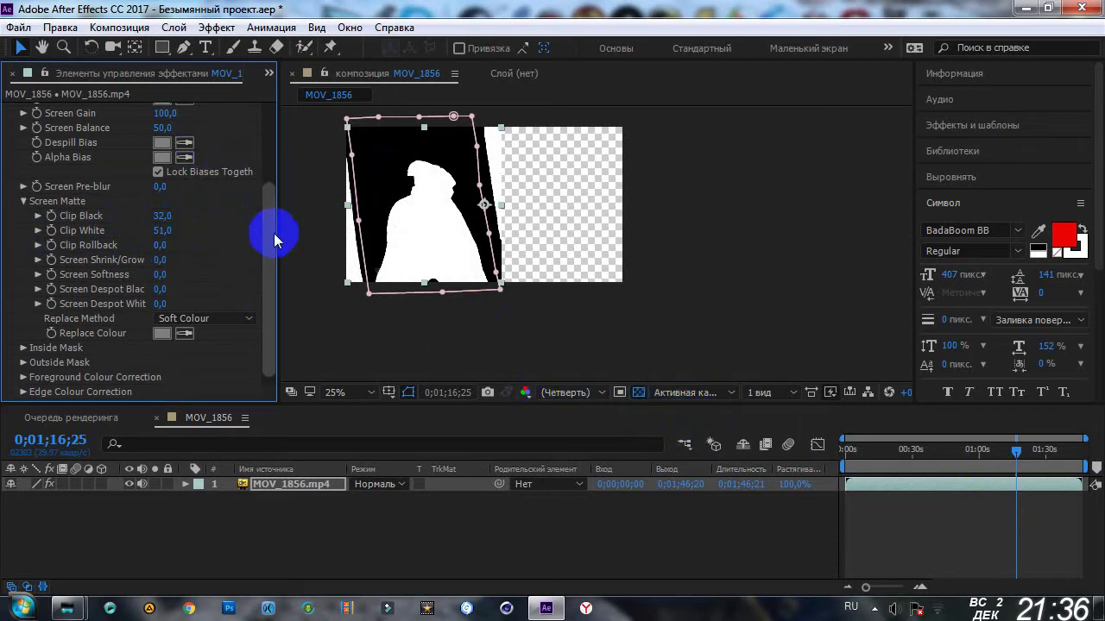
left_click_drag(272, 229, 296, 110)
left_click(185, 191)
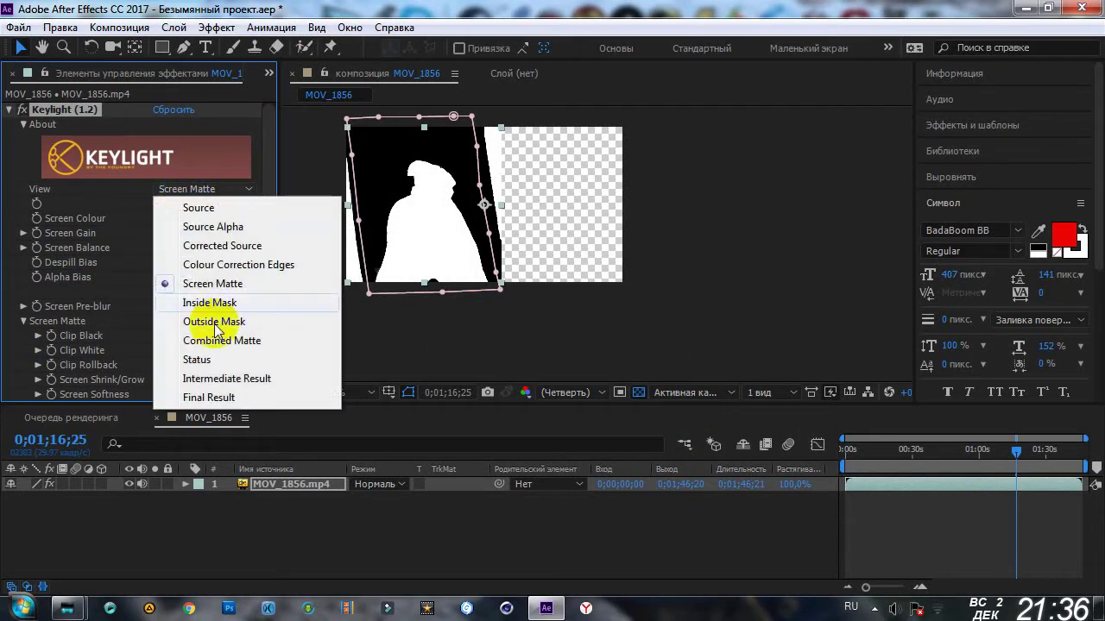
left_click(216, 390)
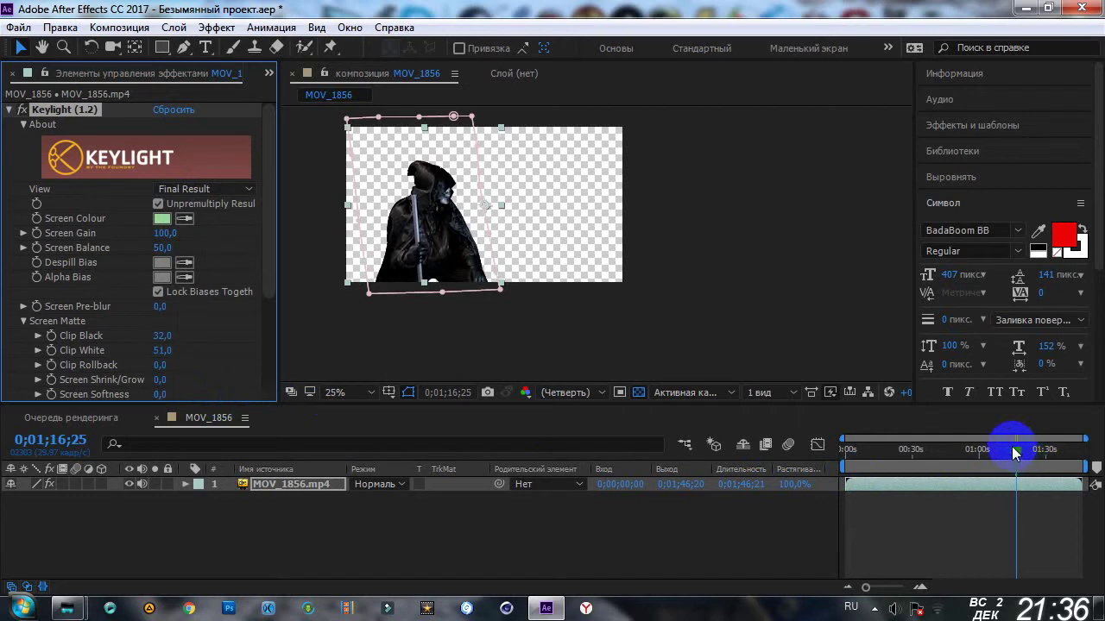
mouse_move(1014, 449)
left_mouse_down()
mouse_move(987, 441)
mouse_move(1005, 440)
left_mouse_up()
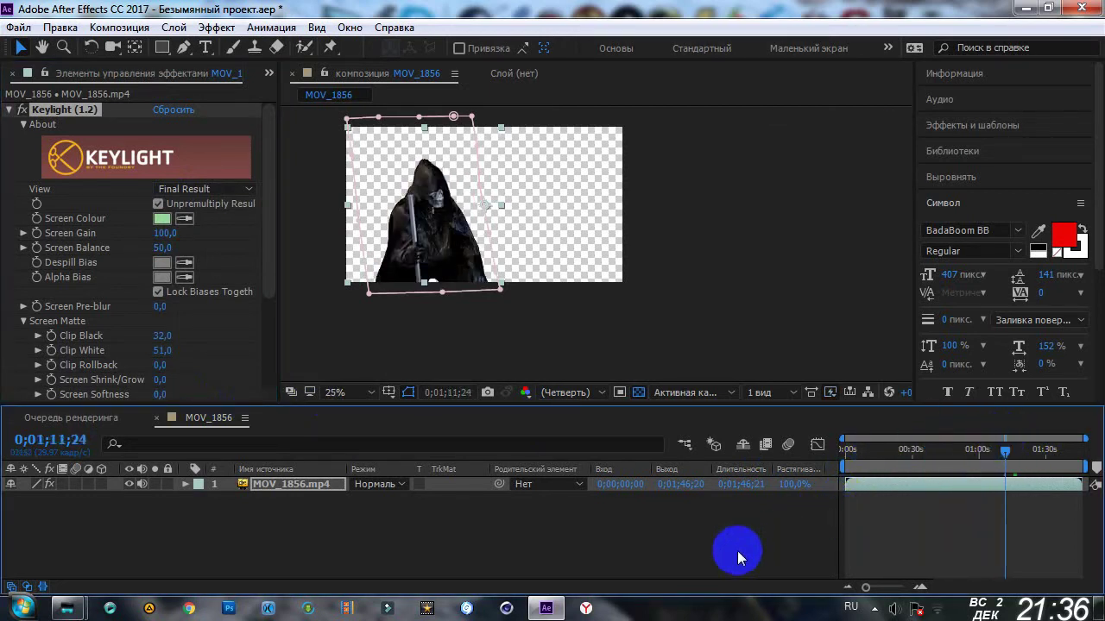
left_click_drag(1017, 450, 1026, 449)
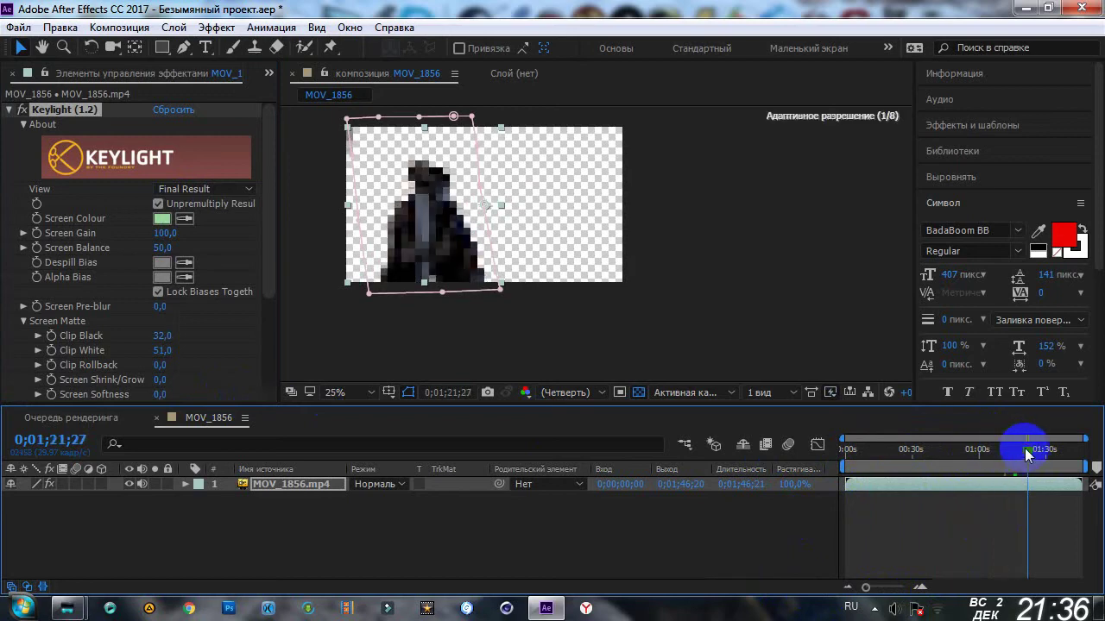
scroll(511, 152, "up", 2)
left_click(982, 463)
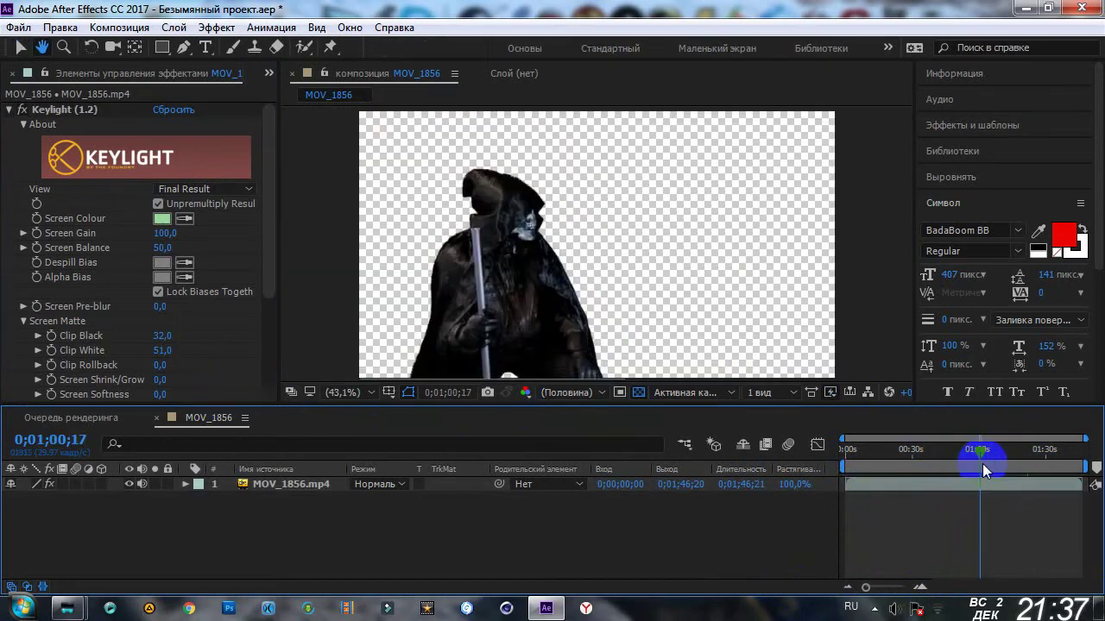
left_click_drag(976, 454, 1003, 449)
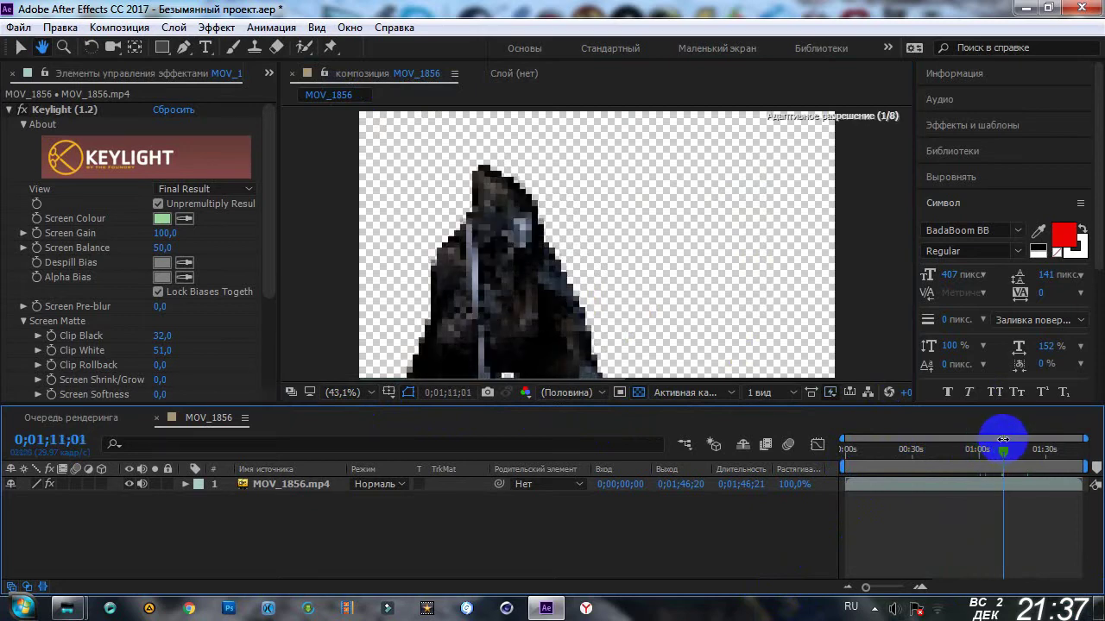
left_click_drag(266, 264, 283, 345)
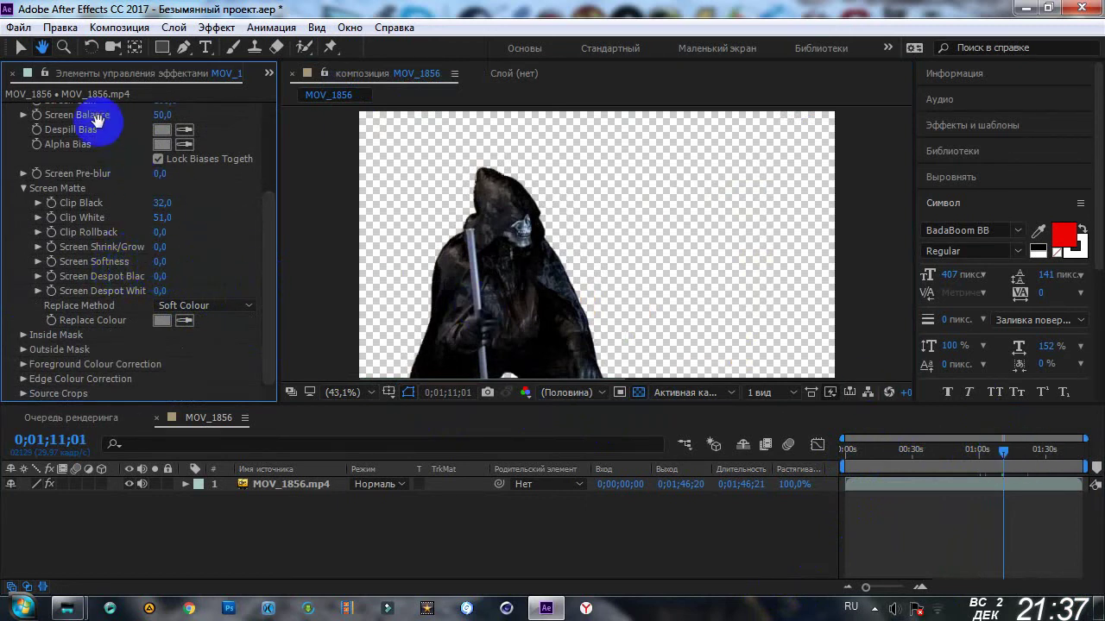
Using the Selection tool, scrub Screen Shrink/Grow to 0,5 and Screen Softness to 3,1
left_click(21, 46)
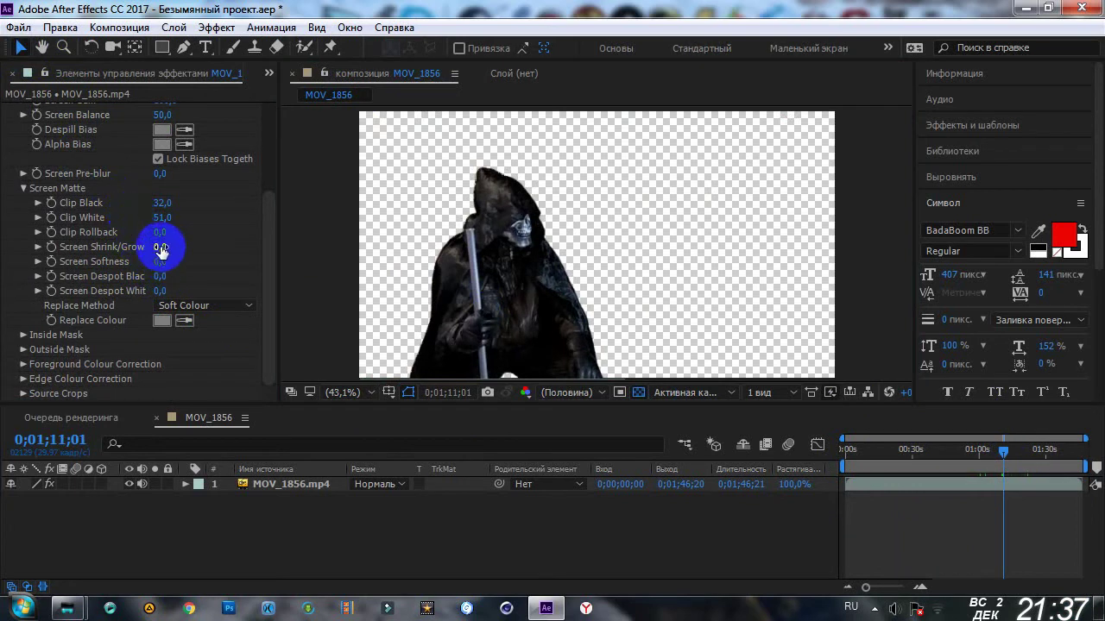
left_click_drag(161, 248, 150, 247)
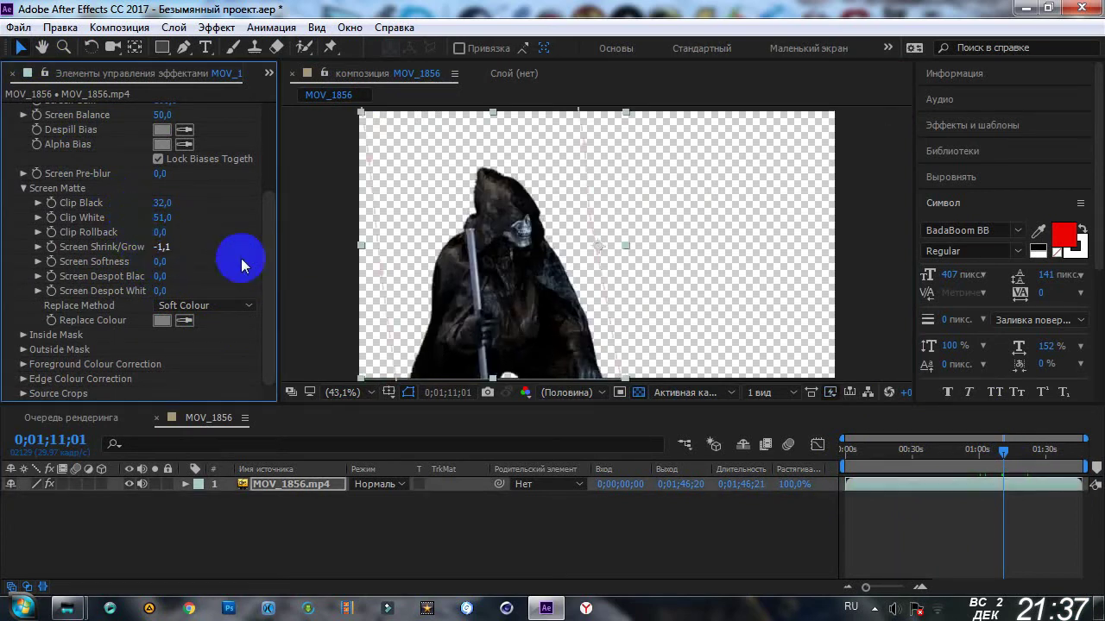
left_click(468, 179)
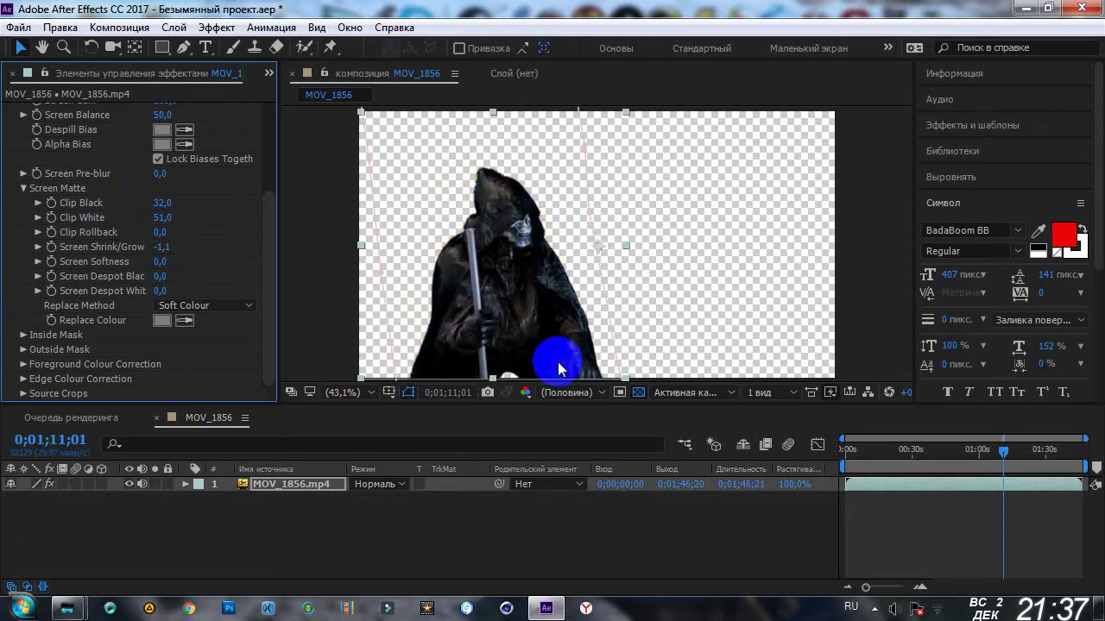
left_click_drag(163, 249, 175, 250)
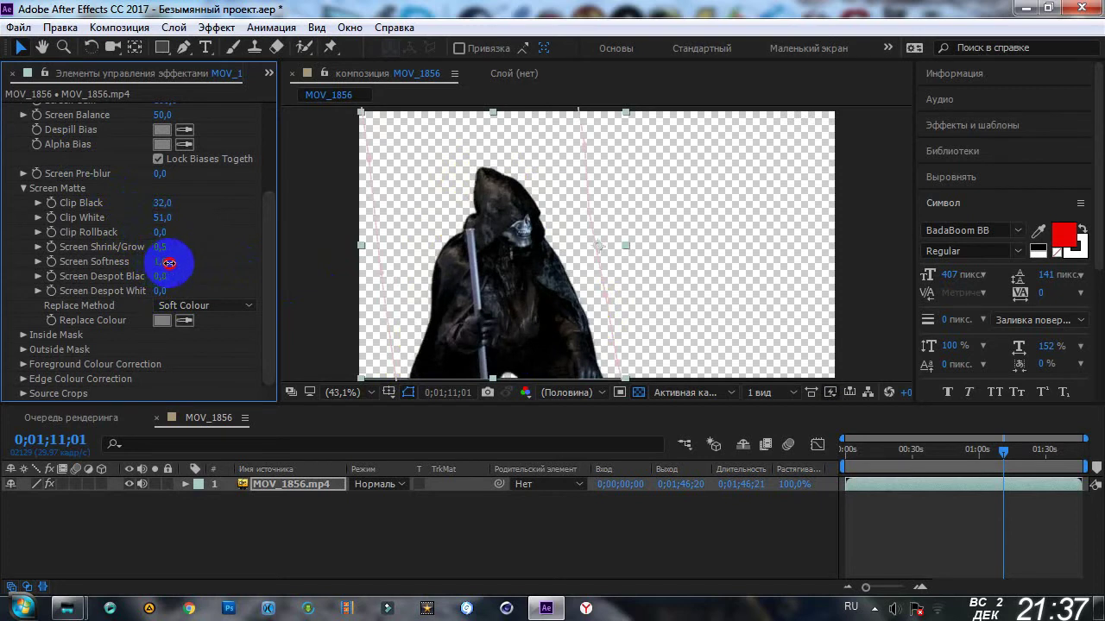
left_click_drag(188, 266, 192, 266)
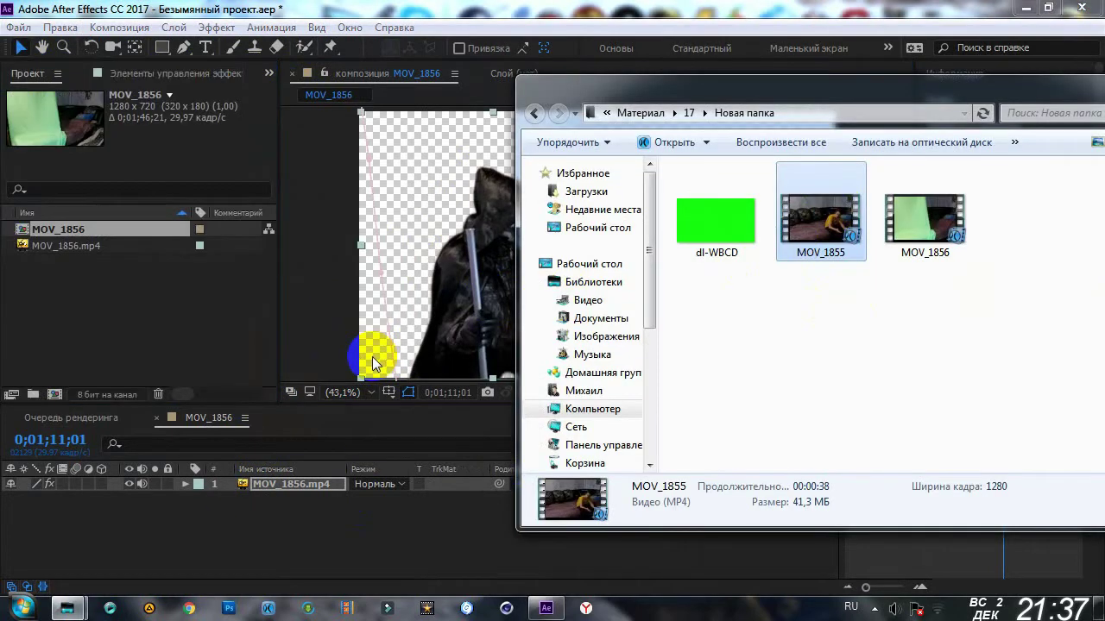
Import MOV_1855, then place dl-WBCD.jpg as layer 2 beneath MOV_1856.mp4 and check the composite
left_click_drag(857, 233, 113, 322)
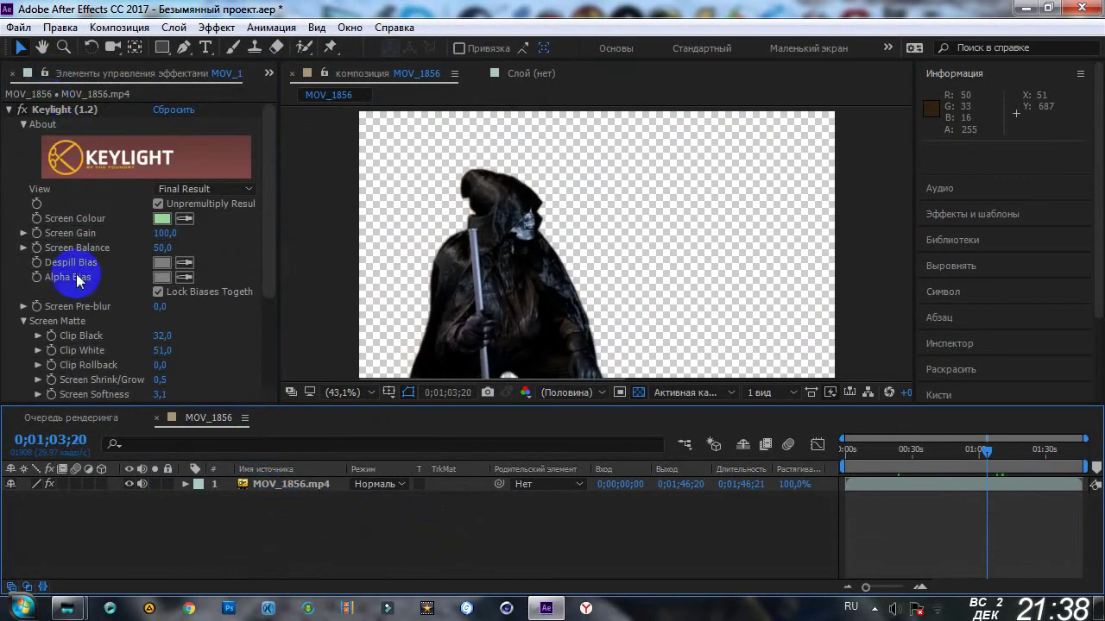
left_click(269, 73)
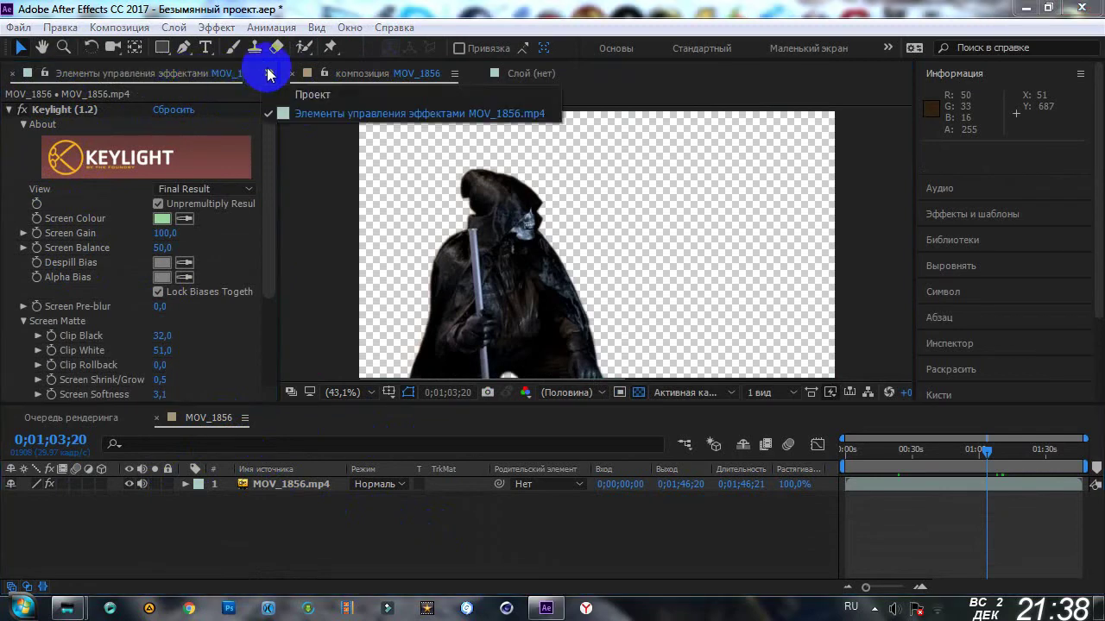
left_click(274, 95)
mouse_move(86, 229)
left_mouse_down()
mouse_move(244, 347)
mouse_move(215, 524)
left_mouse_up()
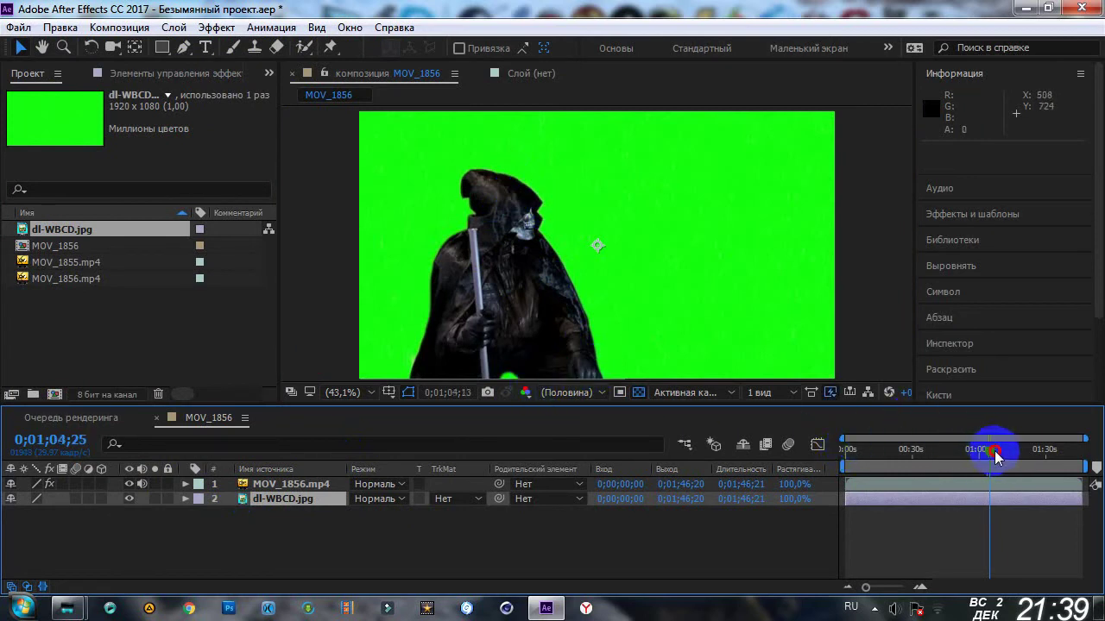
left_click_drag(997, 456, 1032, 456)
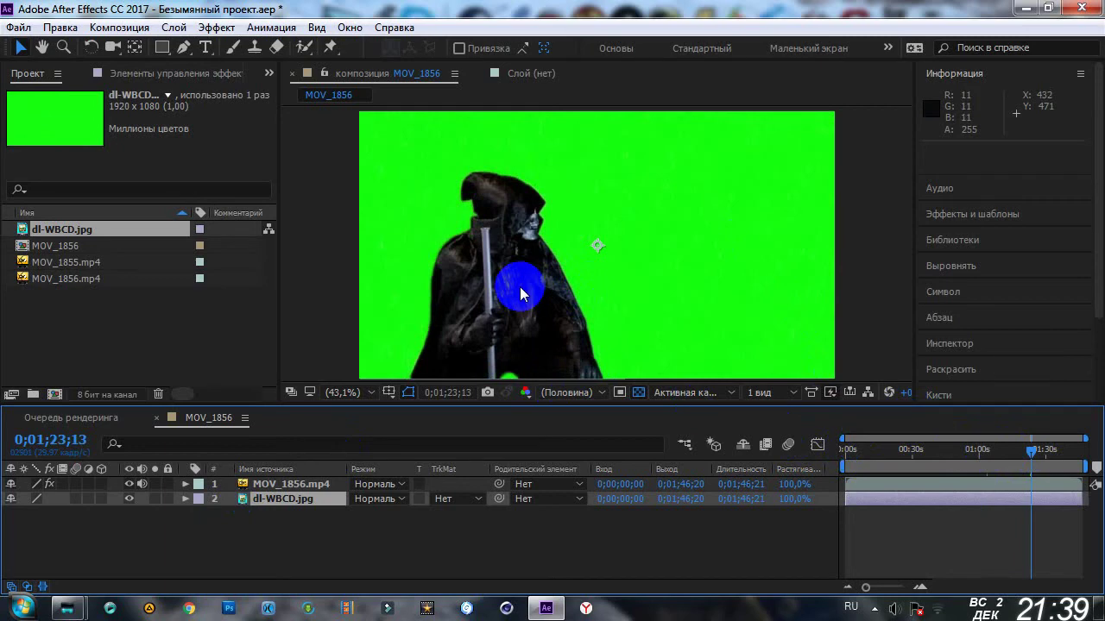
Queue MOV_1856 for rendering with its AVI output set to the desktop, and render it
left_click(140, 27)
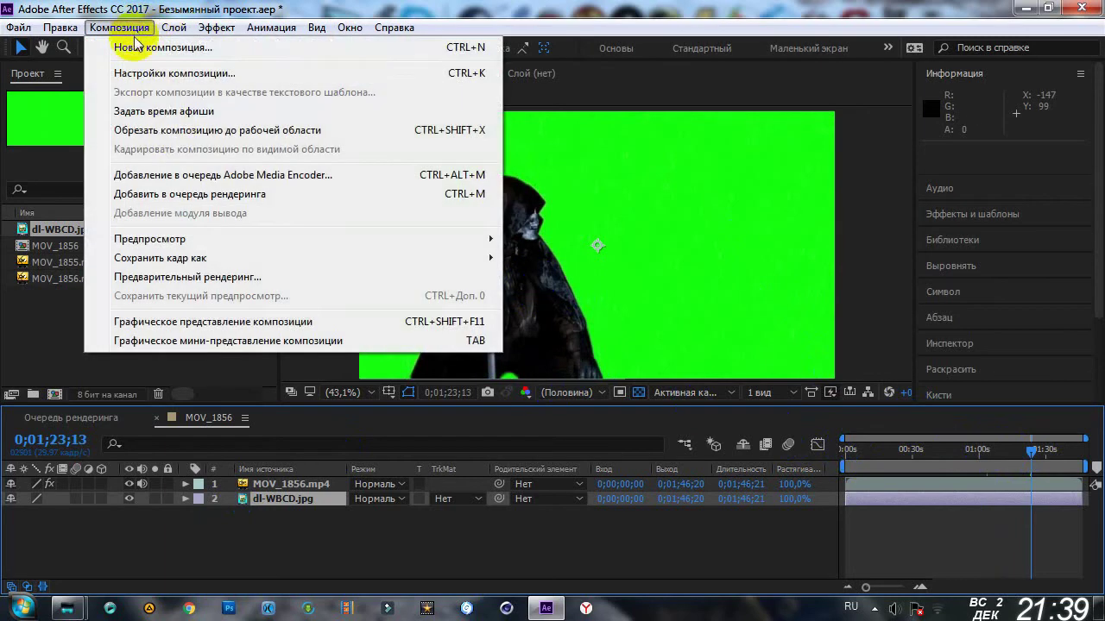
left_click(195, 193)
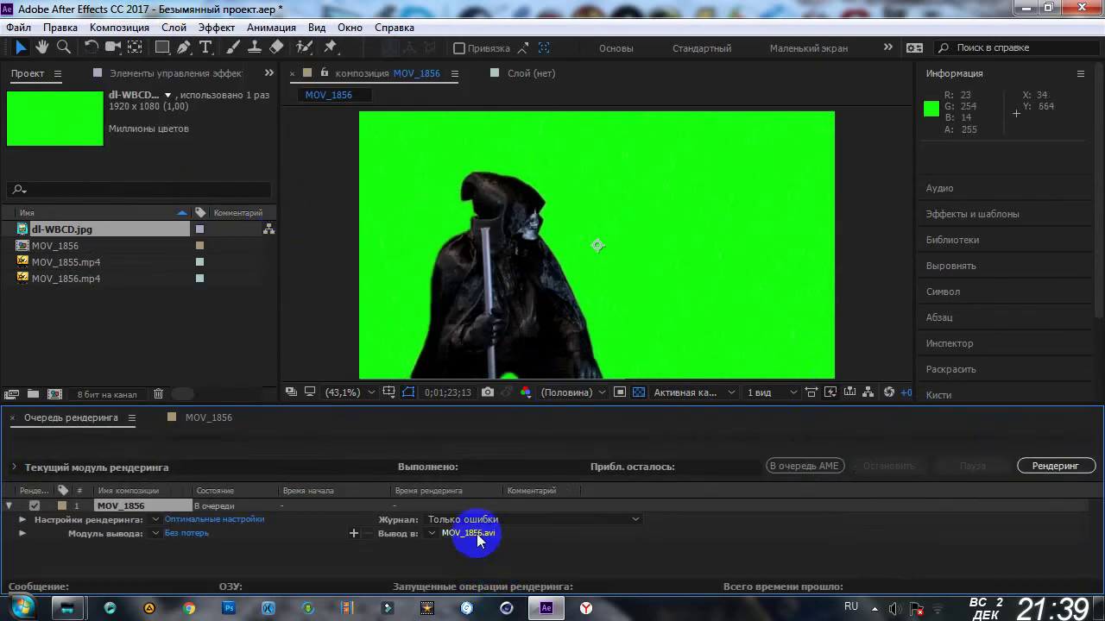
left_click(479, 534)
left_click(54, 226)
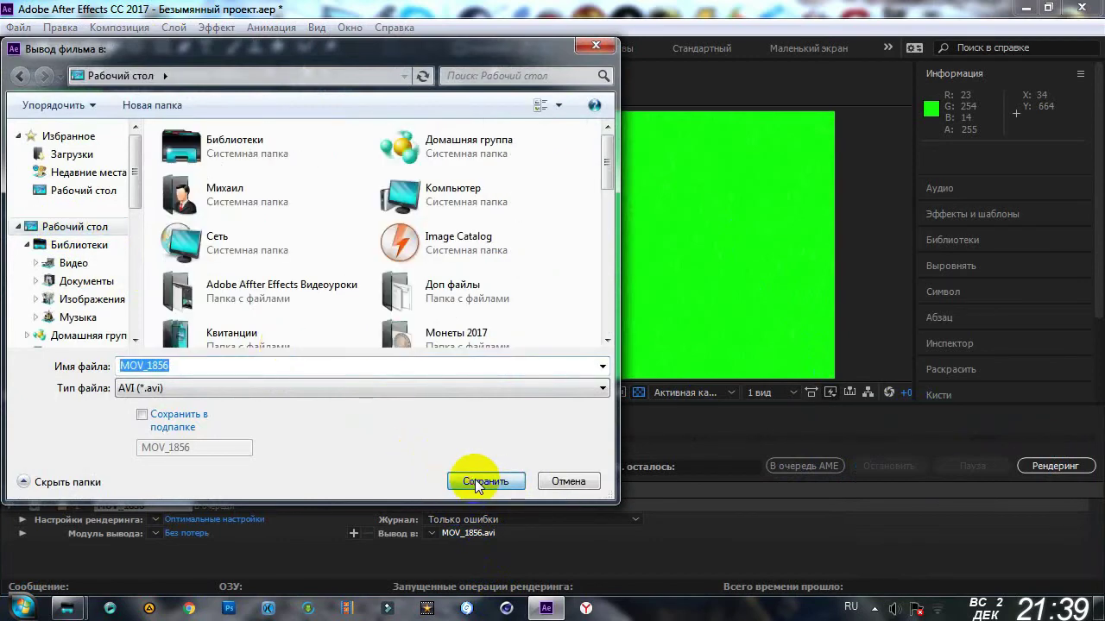
left_click(479, 484)
left_click(1053, 467)
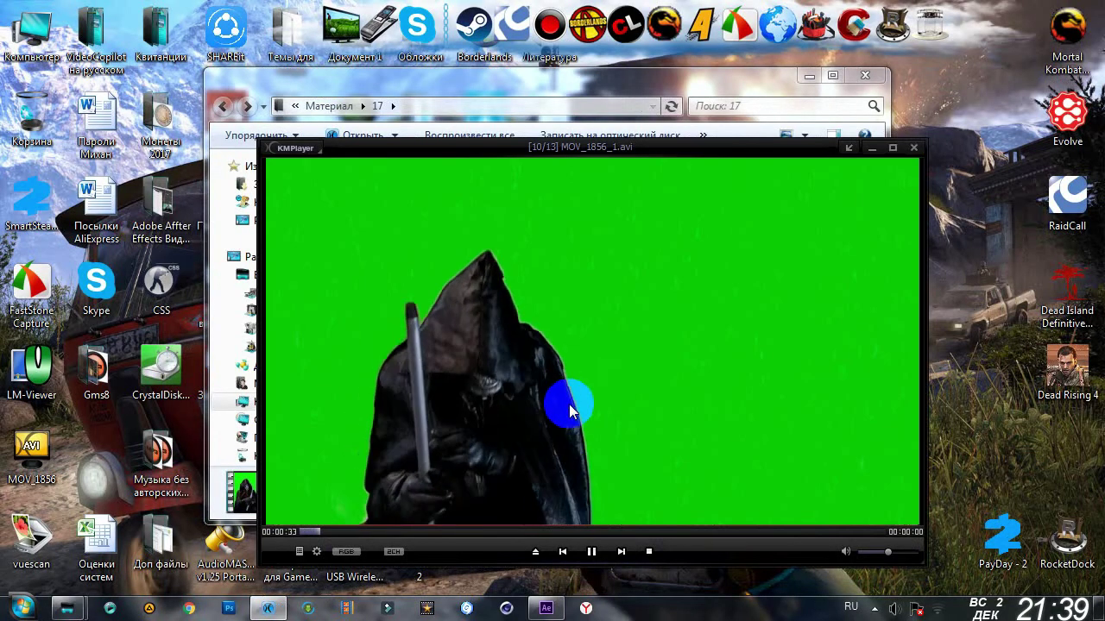
Toggle the rendered MOV_1856_1.avi between fullscreen and windowed playback in KMPlayer
double_click(627, 454)
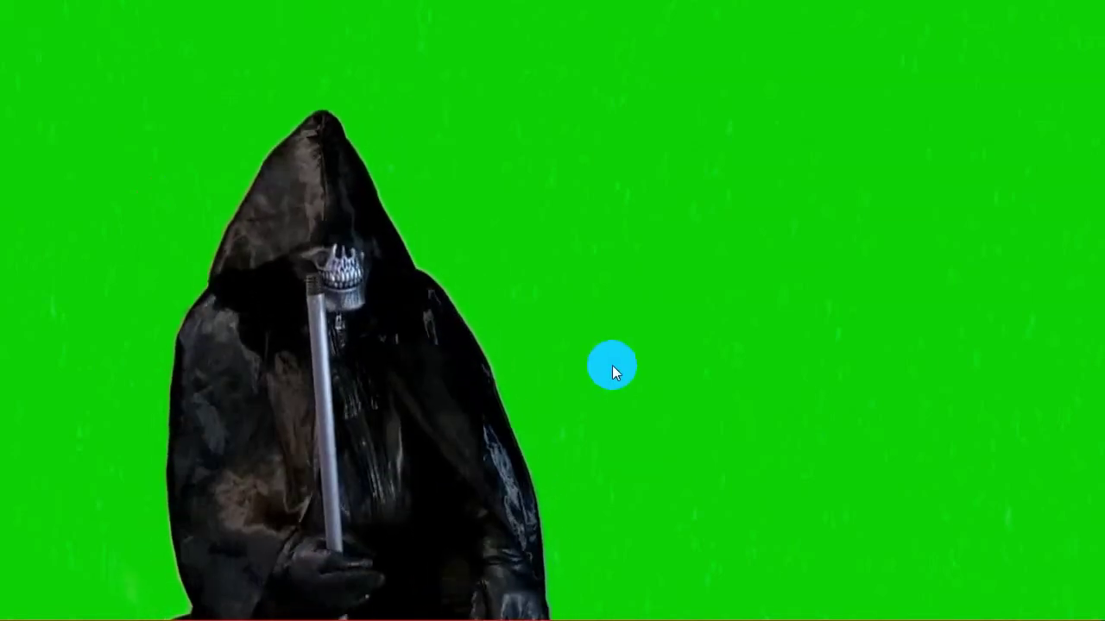
double_click(612, 366)
double_click(738, 411)
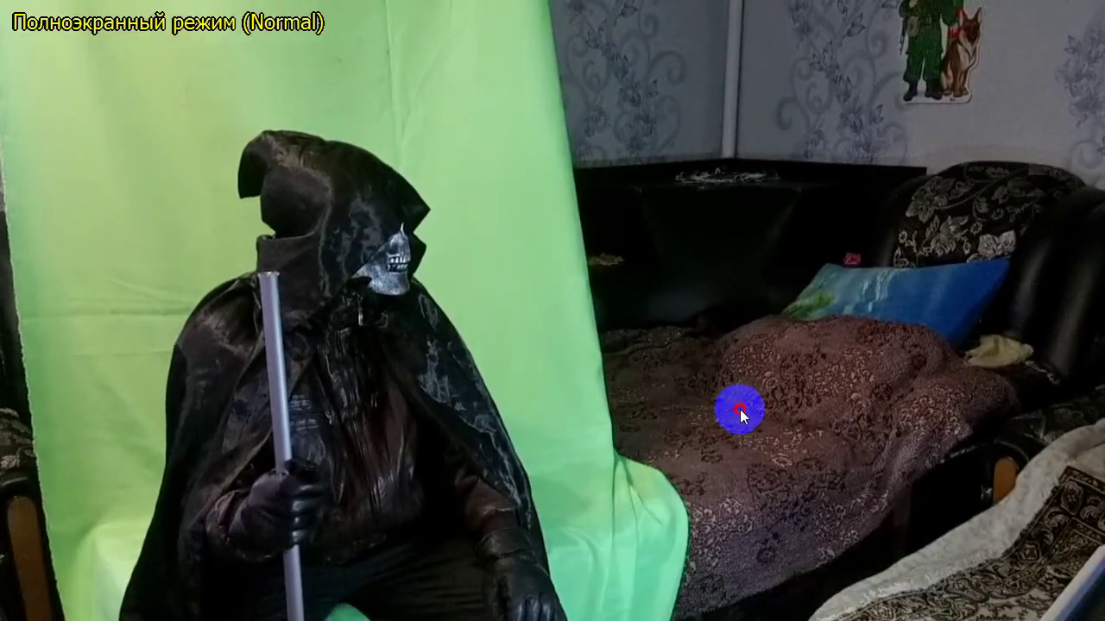
double_click(739, 409)
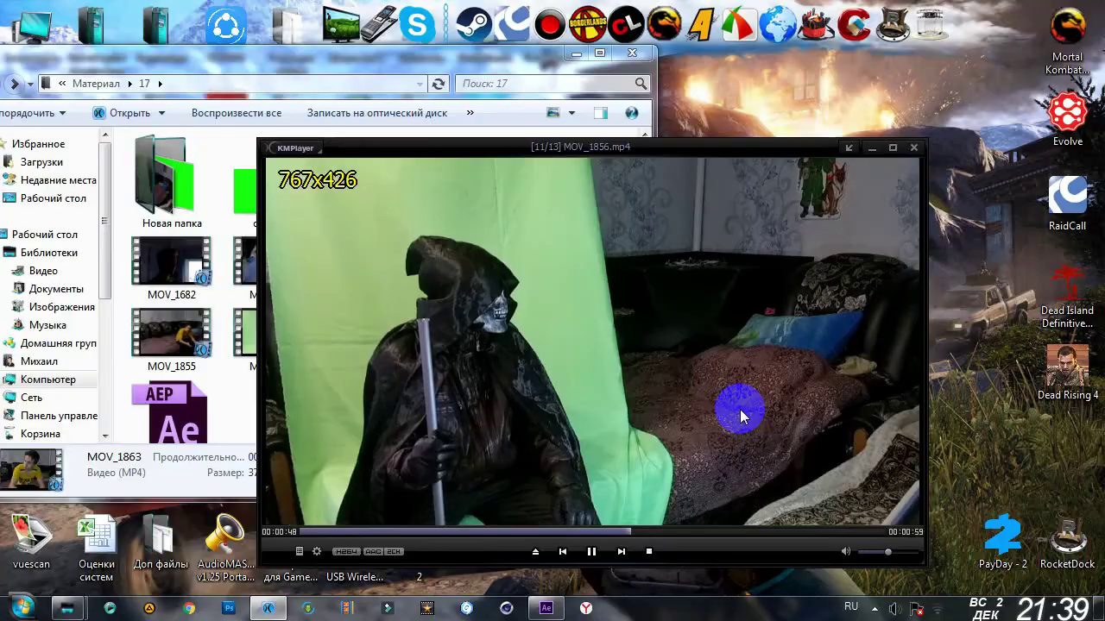
Play the keyed reaper video from the folder fullscreen, seek ahead, then return to windowed mode
left_click(155, 458)
double_click(587, 364)
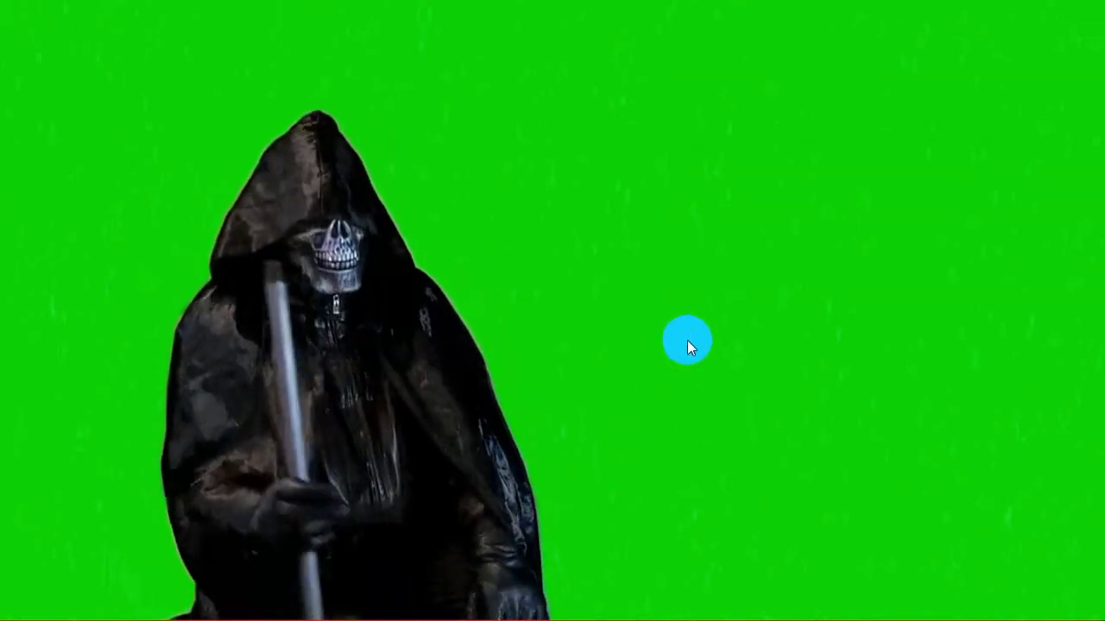
left_click(645, 588)
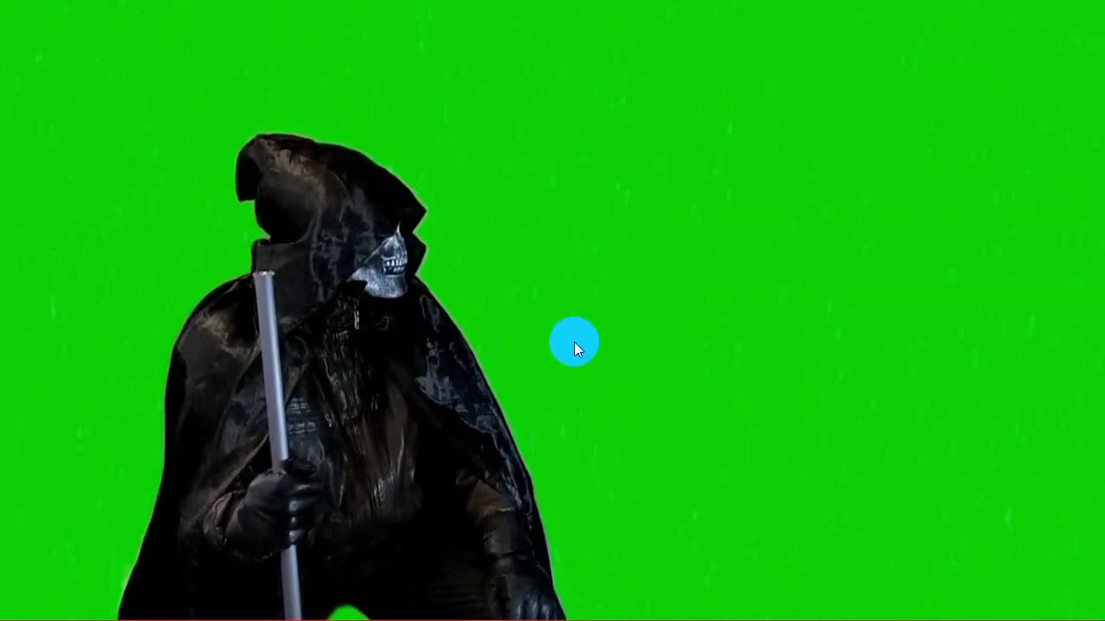
double_click(523, 345)
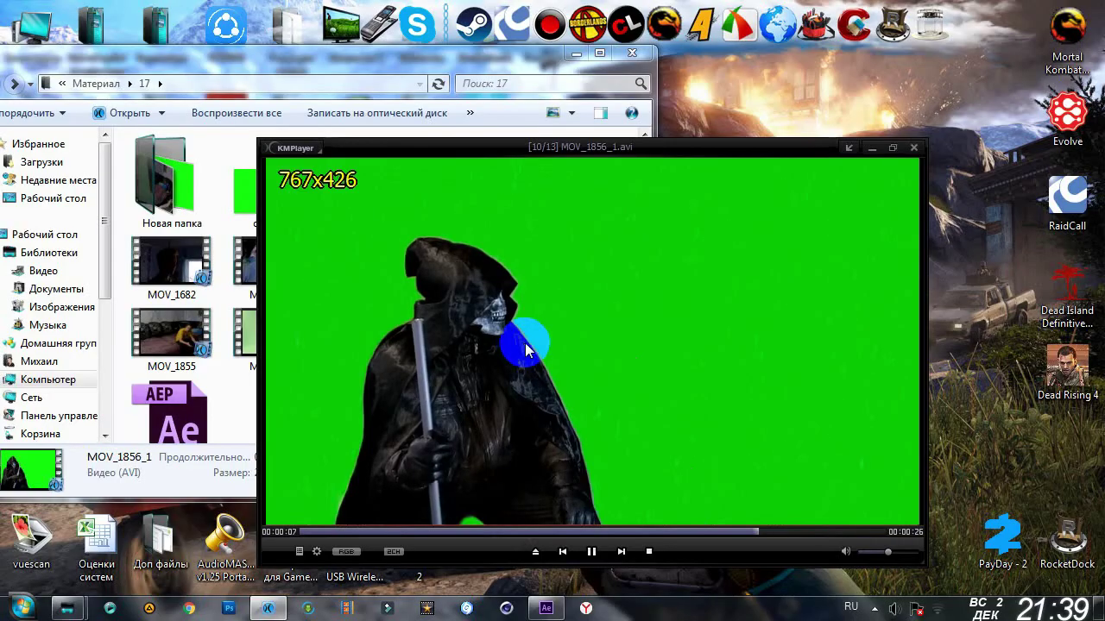